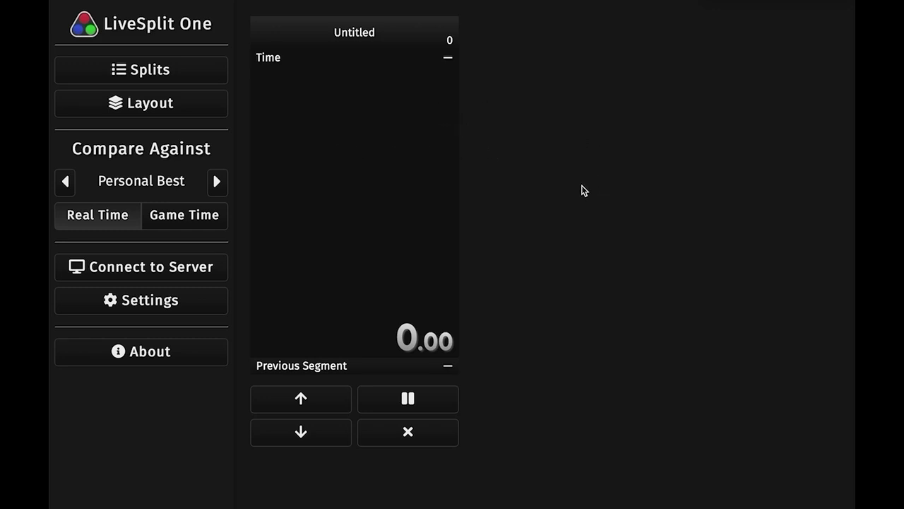
Start a timed run, stop it by splitting the only segment, and reset the timer
click(422, 193)
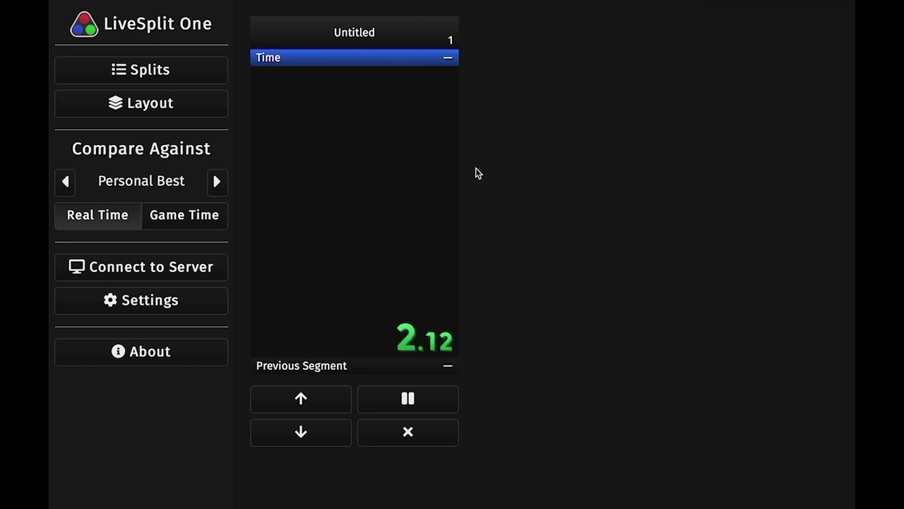
click(417, 126)
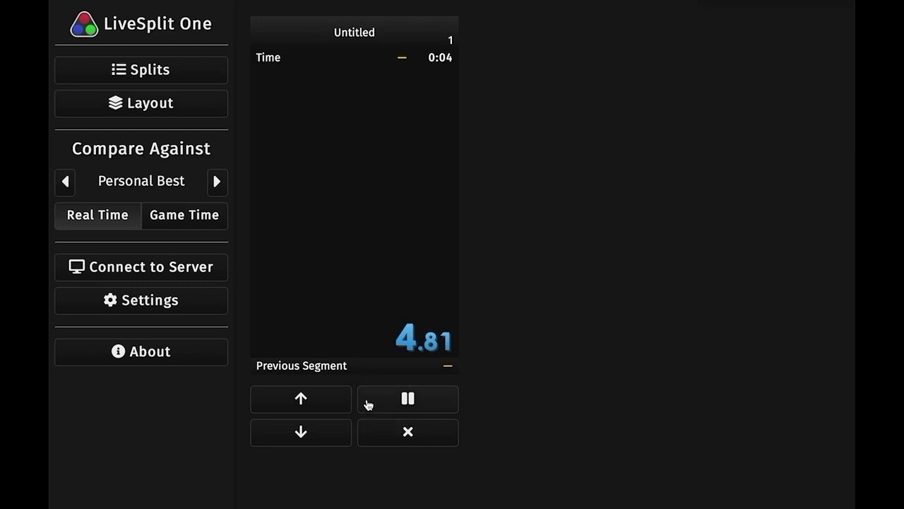
click(408, 433)
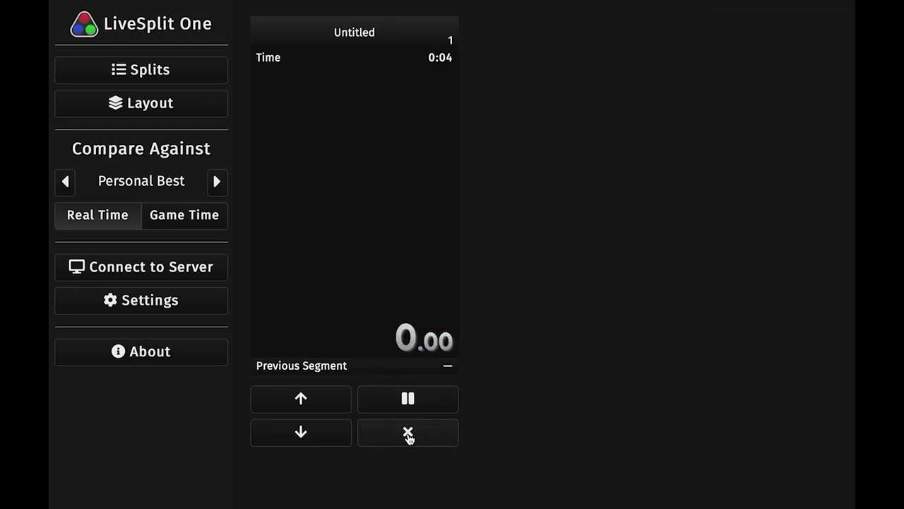
Start a second run, pause and resume it repeatedly, and reset the timer
click(400, 166)
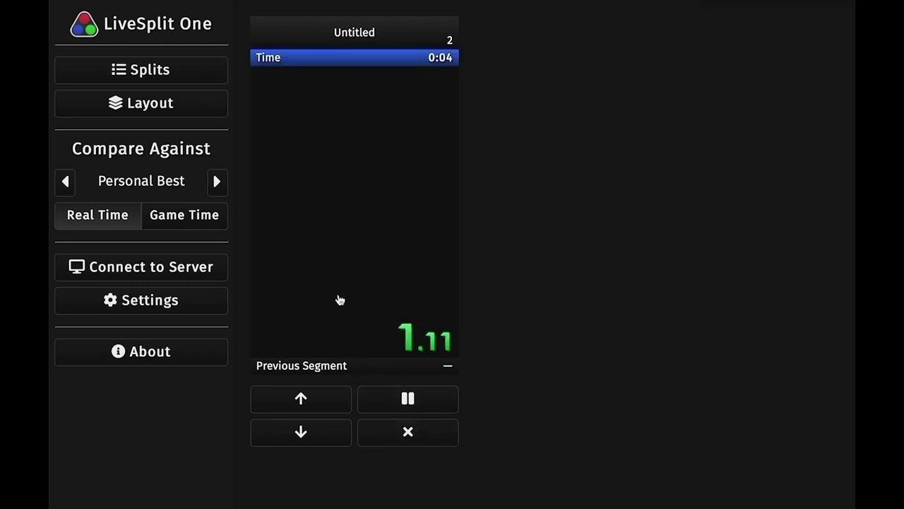
click(392, 400)
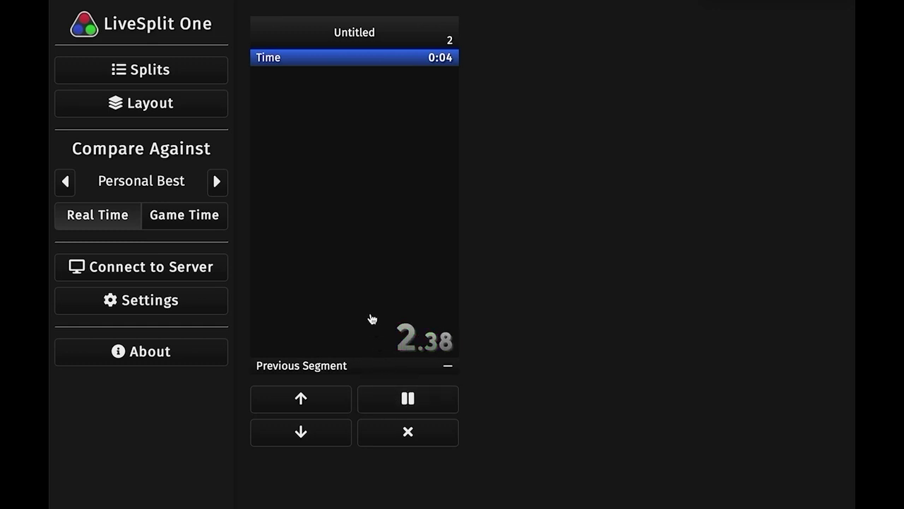
click(390, 400)
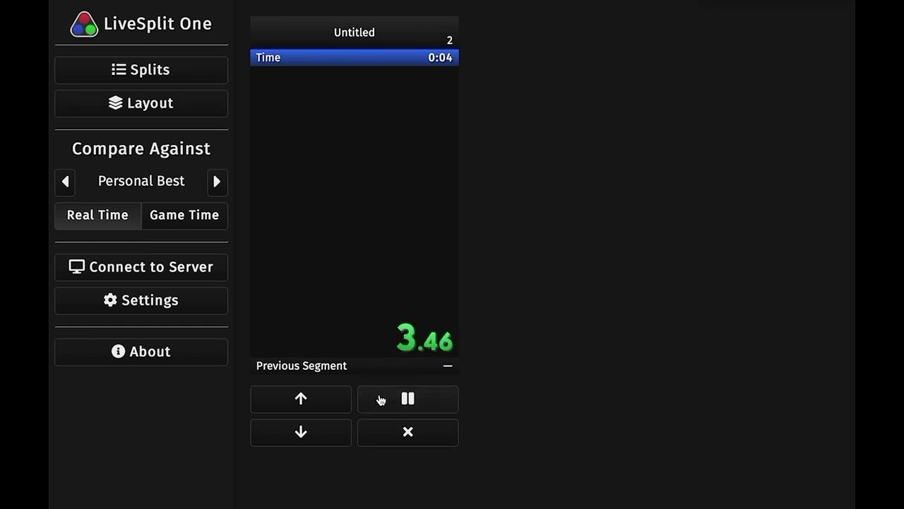
click(381, 400)
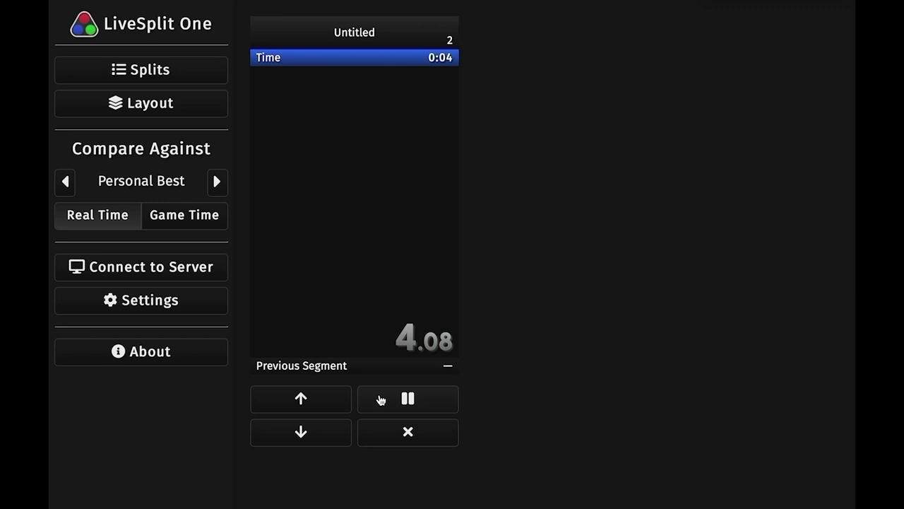
click(302, 400)
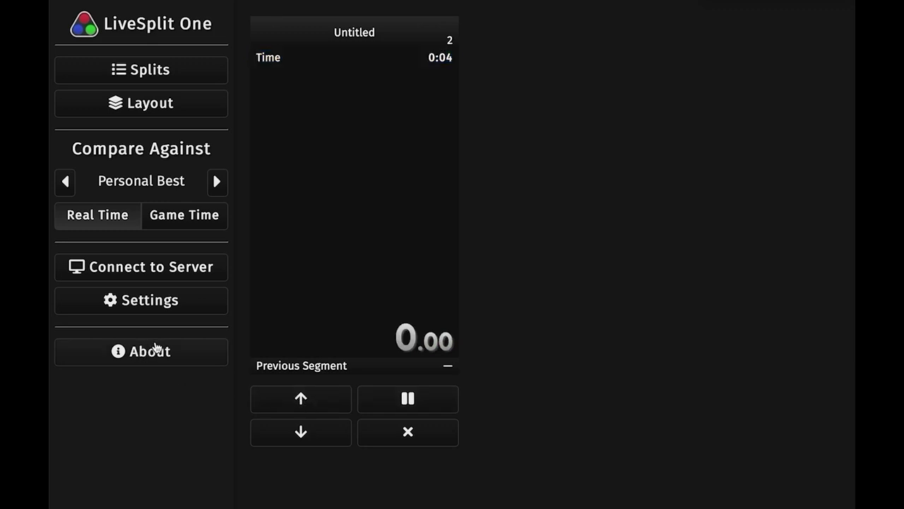
Review the hotkey assignments in the settings, and briefly compare Game Time before returning to Real Time
click(143, 314)
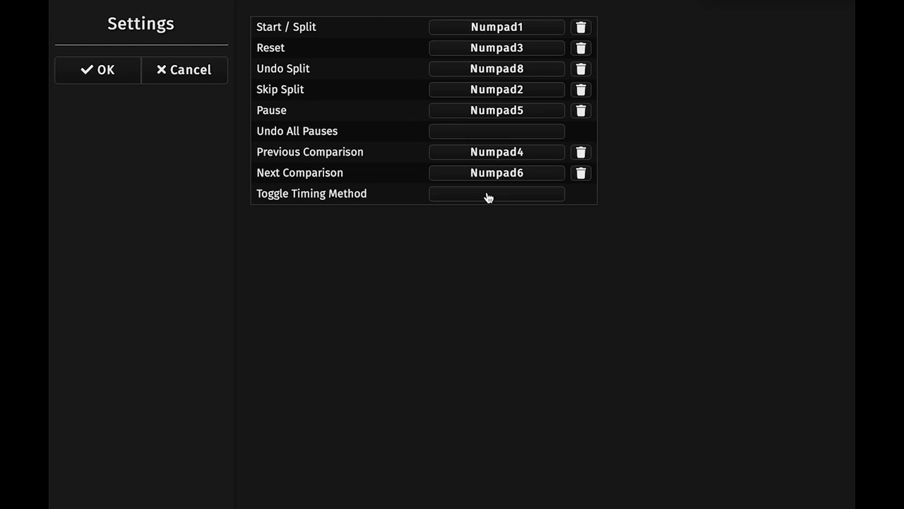
click(107, 70)
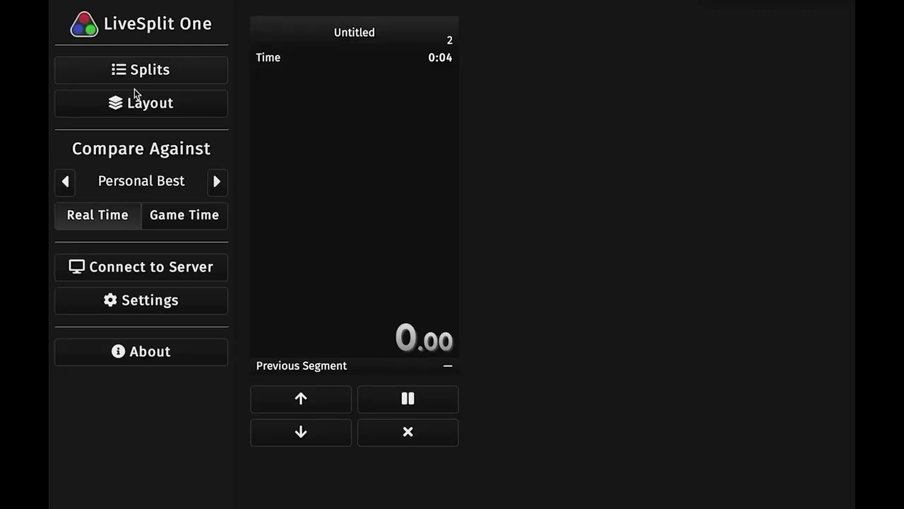
click(167, 217)
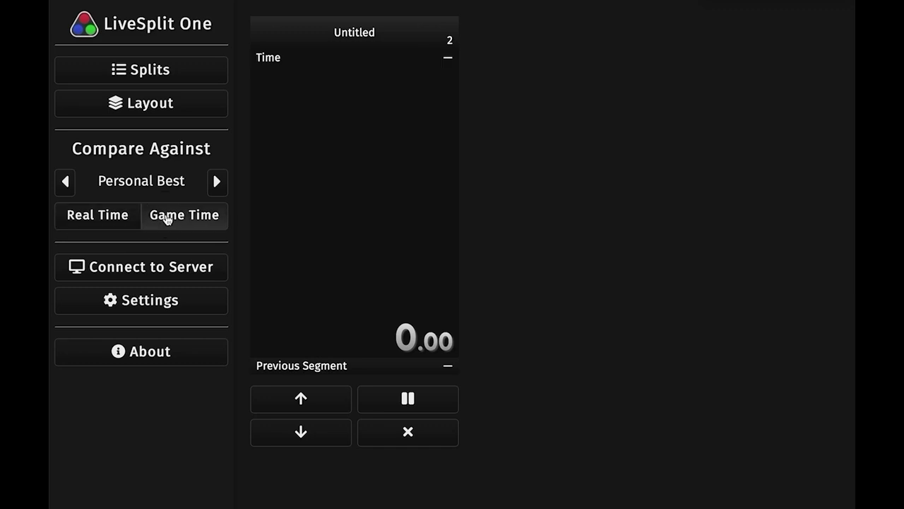
click(113, 214)
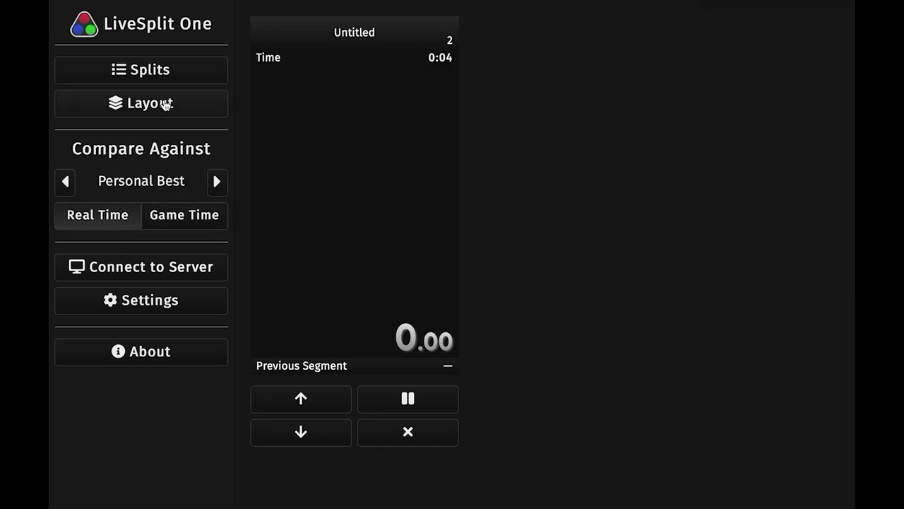
Add a new untitled splits entry and open it, discarding the unsaved changes of the current splits
click(146, 74)
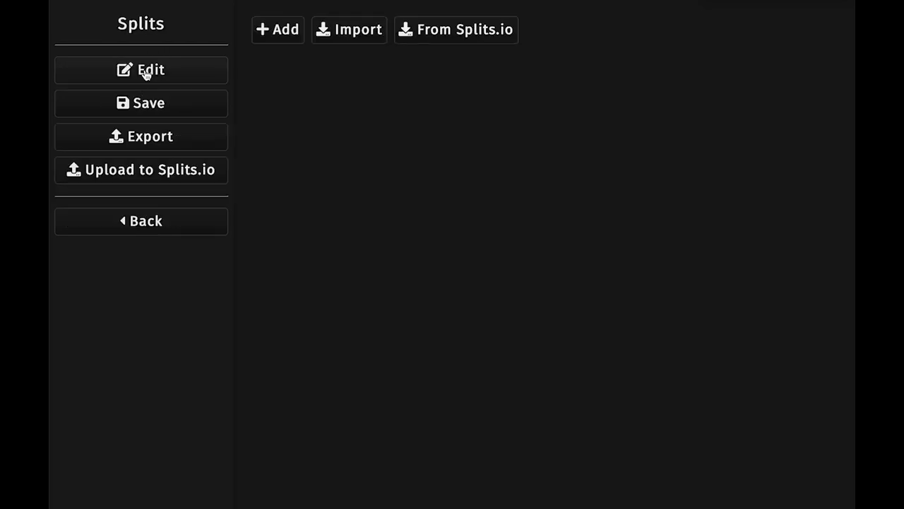
click(279, 32)
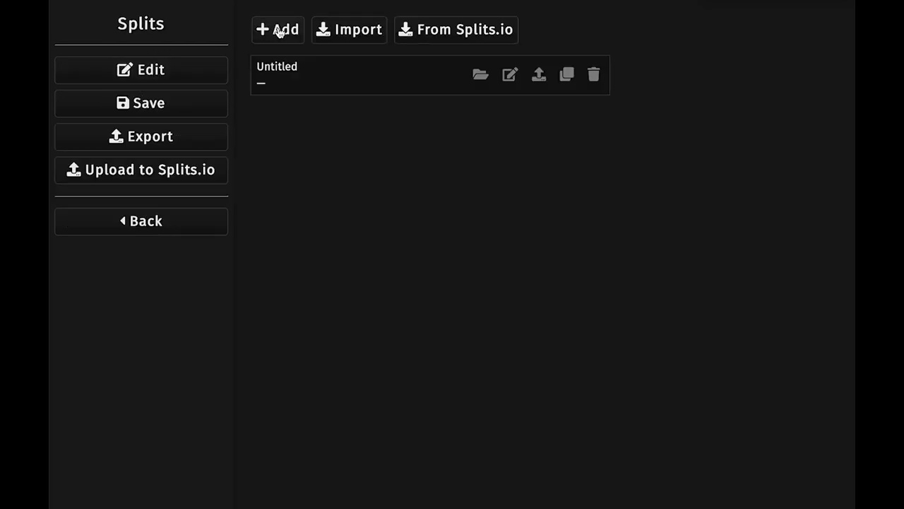
double_click(278, 66)
click(409, 77)
click(479, 75)
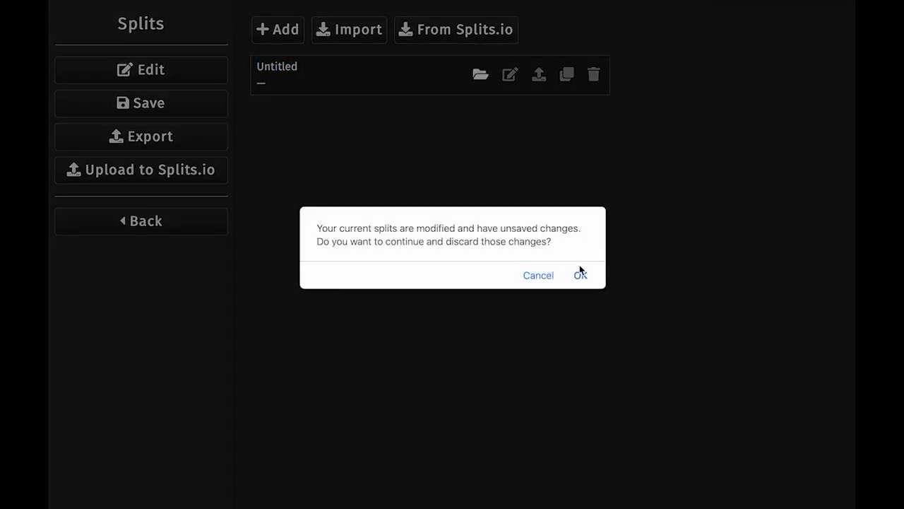
click(580, 275)
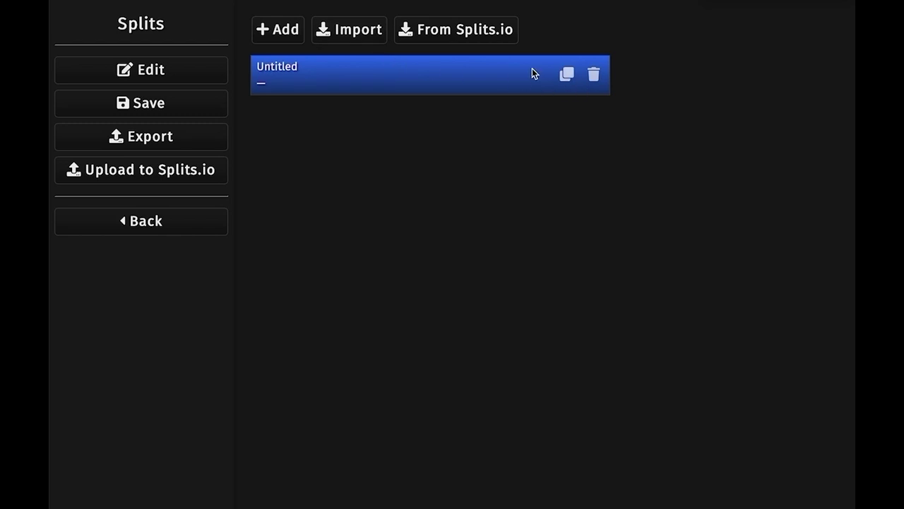
Edit the new splits, setting the game to Super Mario Odyssey and the category to Any%
click(196, 71)
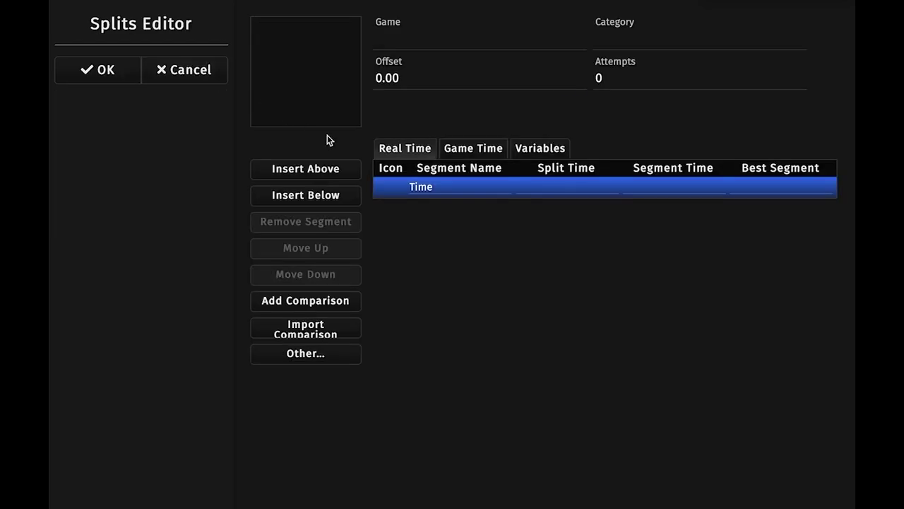
click(406, 40)
text(super Mario od)
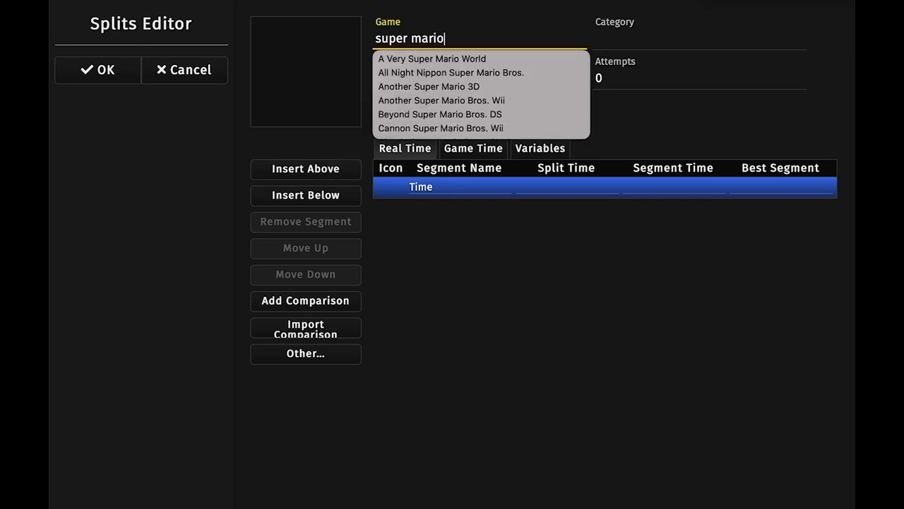
click(449, 59)
click(642, 38)
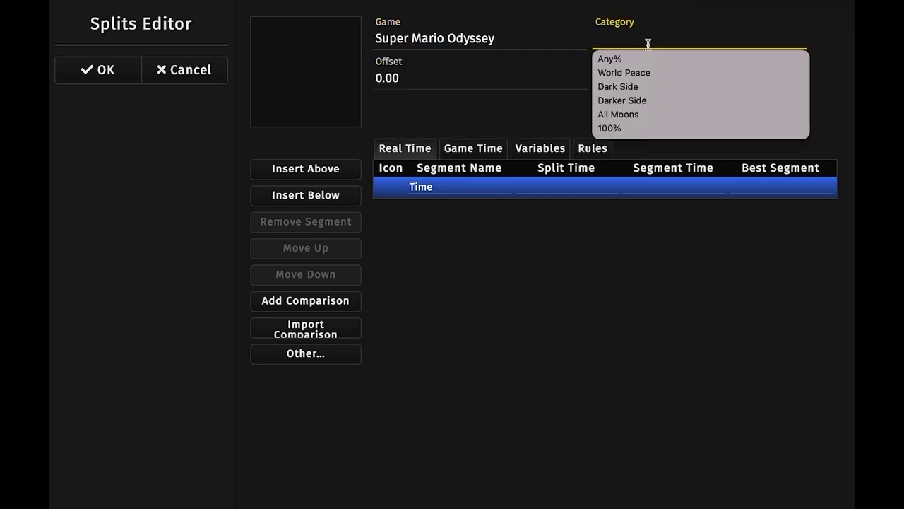
click(637, 60)
Leave the offset at 0.00 and set the number of attempts to 40
click(438, 77)
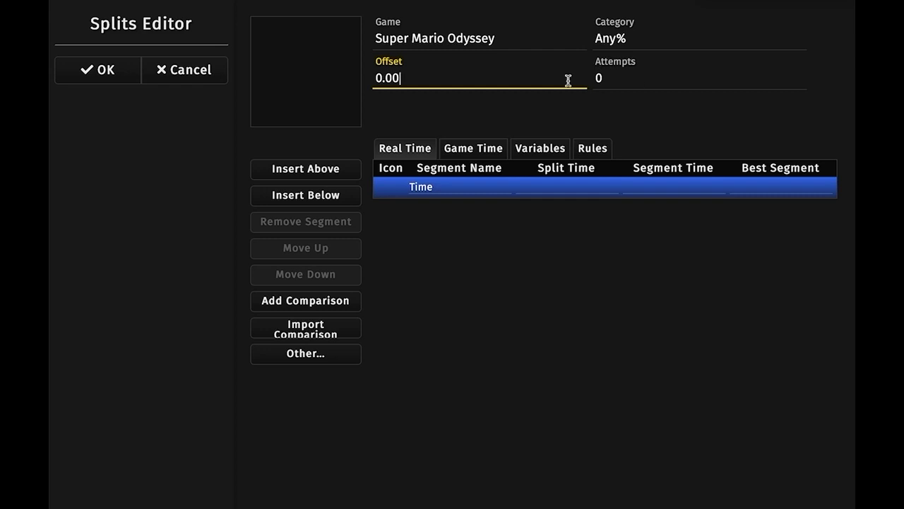
drag(414, 77, 369, 75)
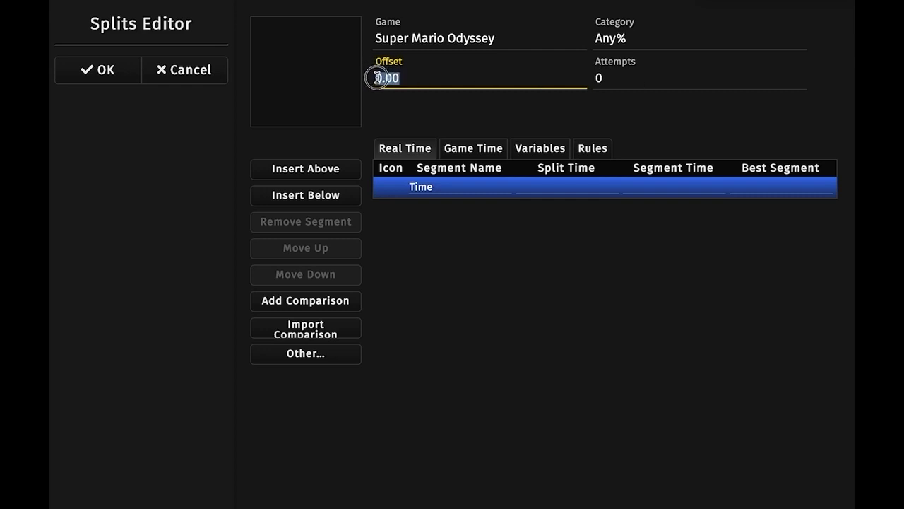
click(424, 75)
click(615, 77)
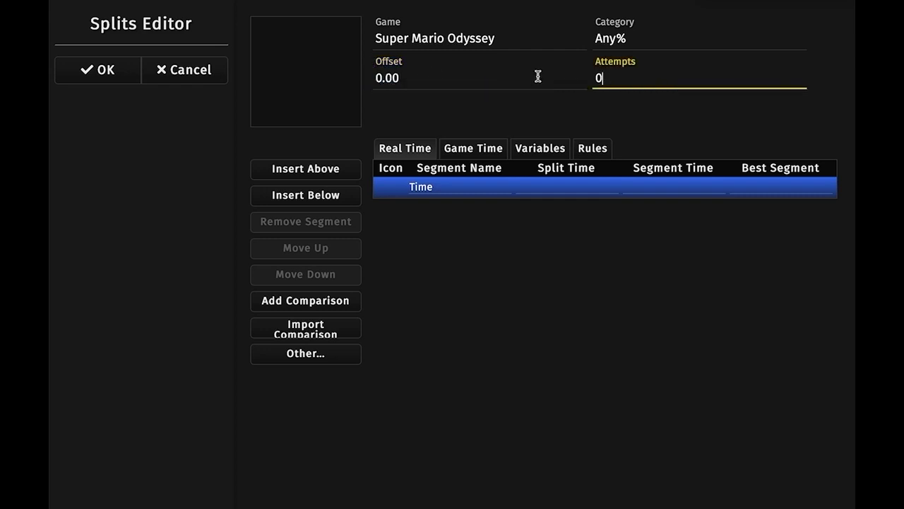
key(BackSpace)
text(40)
Rename the first segment "world one", add a second segment "world two", and accept the splits to return to the timer
click(441, 186)
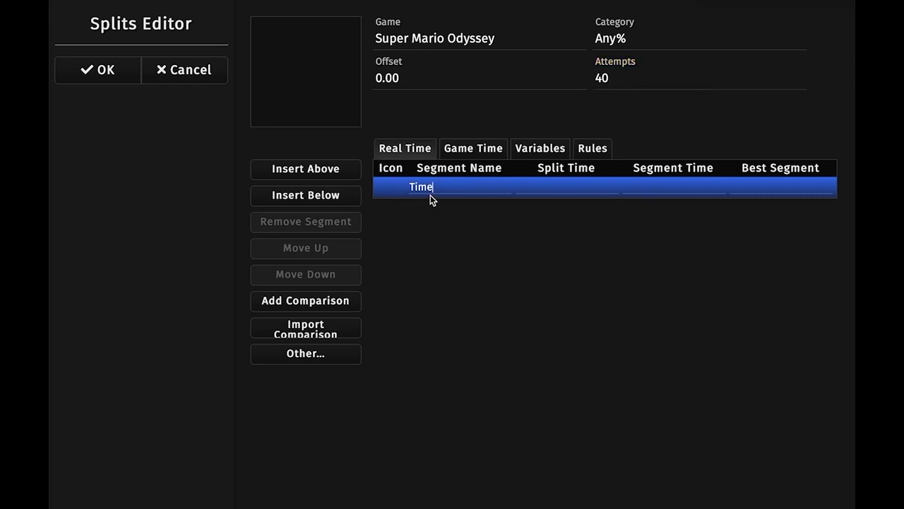
key(BackSpace)
key(BackSpace)
key(BackSpace)
key(BackSpace)
key(Return)
text(world two)
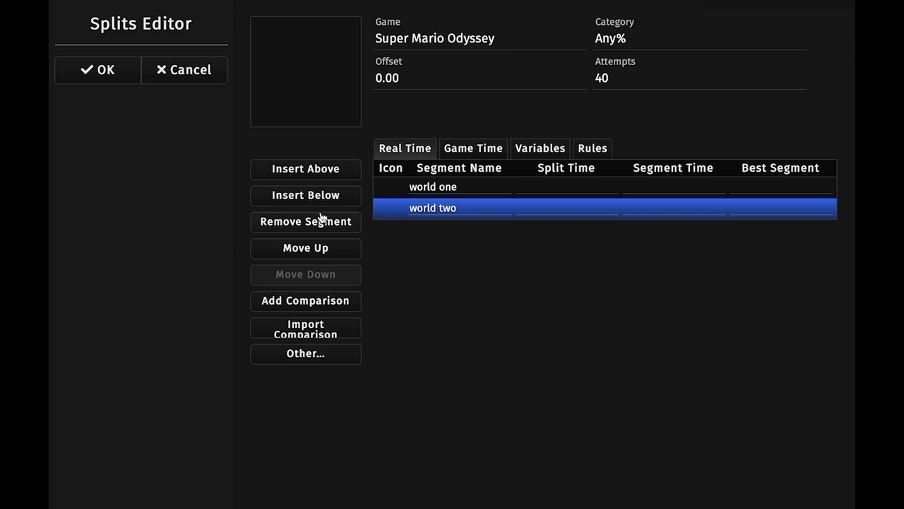
click(120, 70)
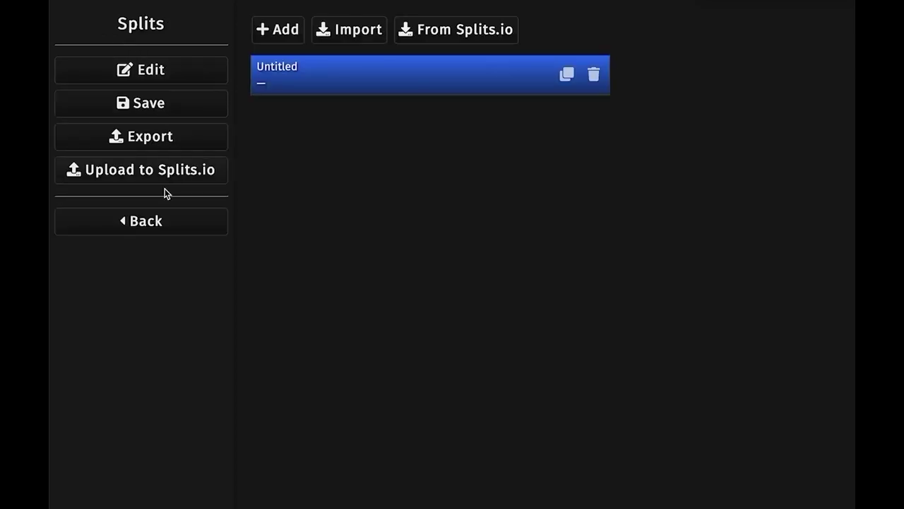
click(181, 212)
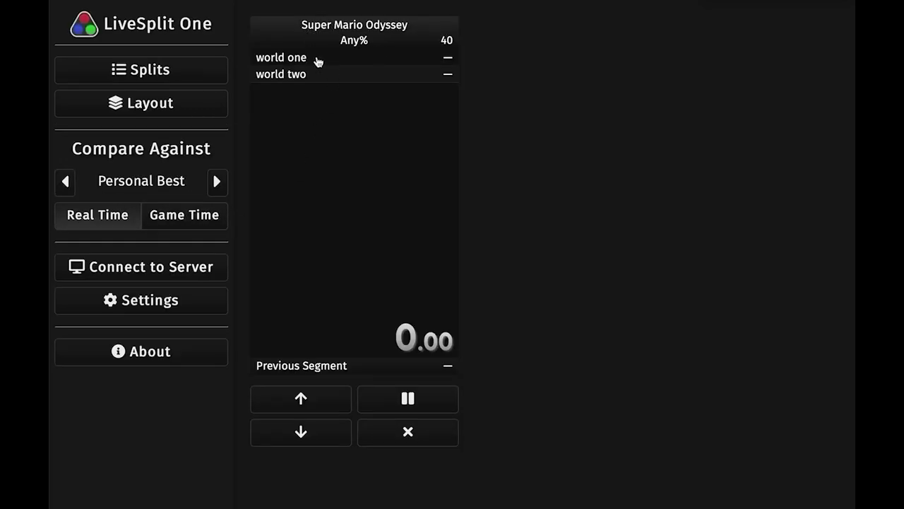
Start a Super Mario Odyssey run and split the "world one" segment
click(332, 111)
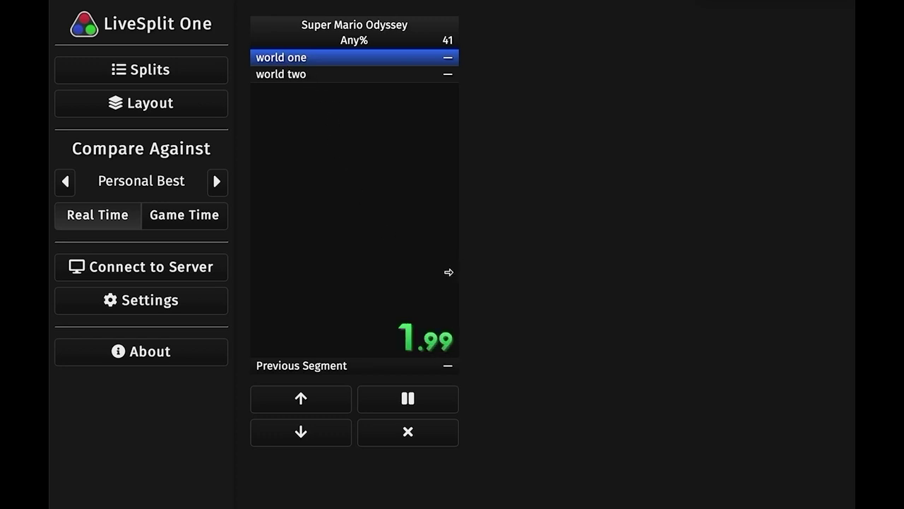
click(389, 191)
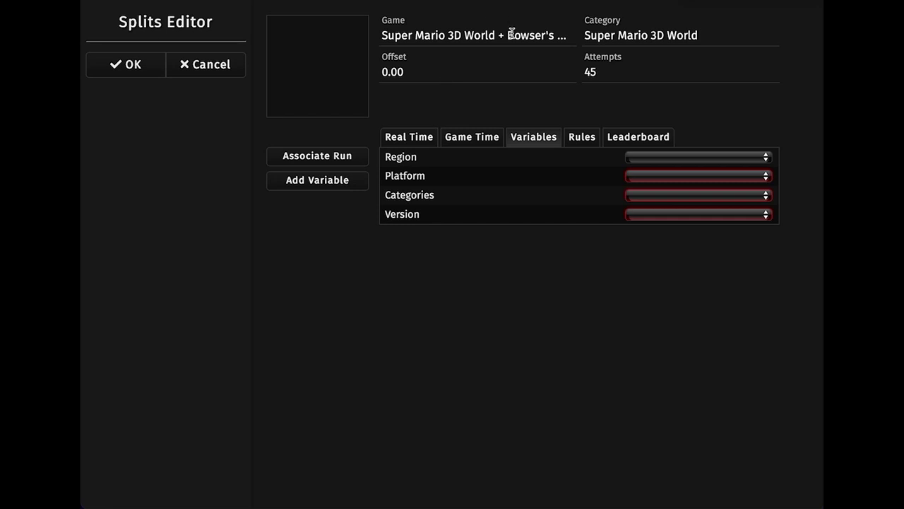
Select Super Mario 3D World + Bowser's Fury as the game and Super Mario 3D World as the category
click(454, 34)
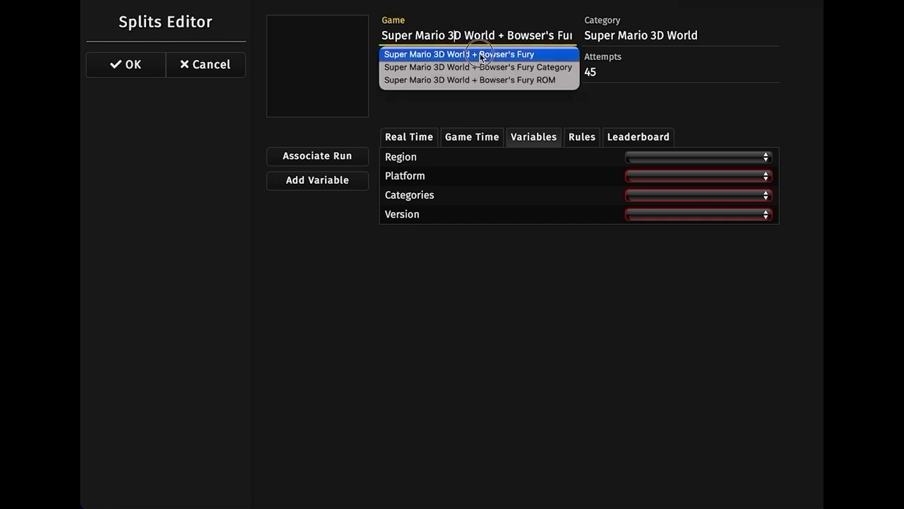
click(504, 55)
click(622, 38)
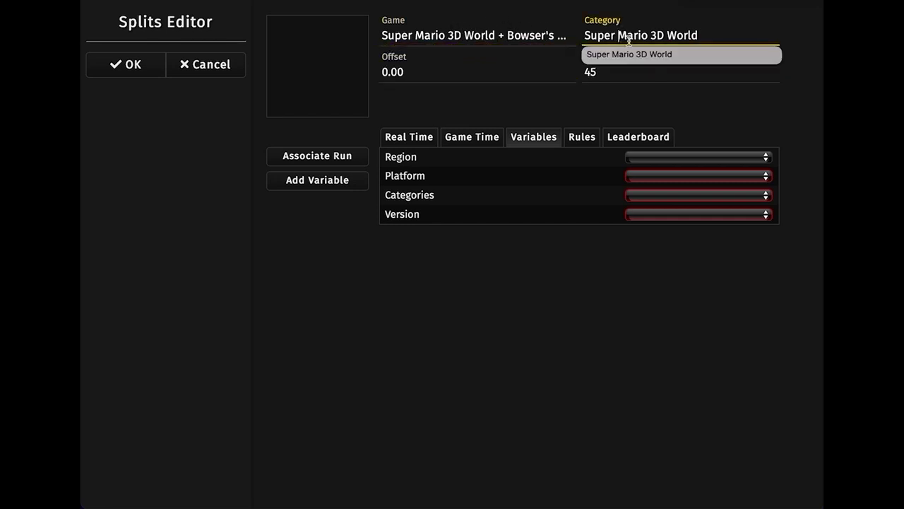
click(645, 54)
Browse the Any% leaderboard and load the shared splits of the rank 11 run into the editor
scroll(515, 242, down, 5)
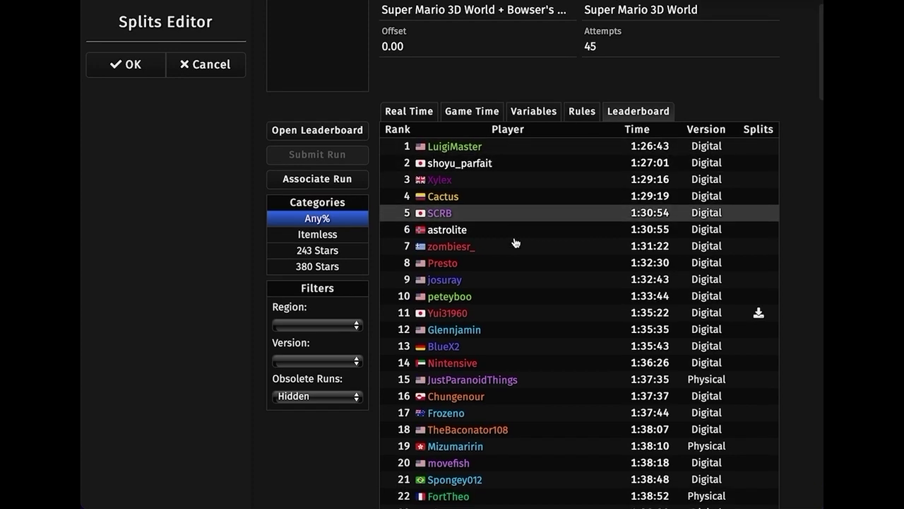
scroll(515, 242, up, 4)
scroll(515, 240, up, 1)
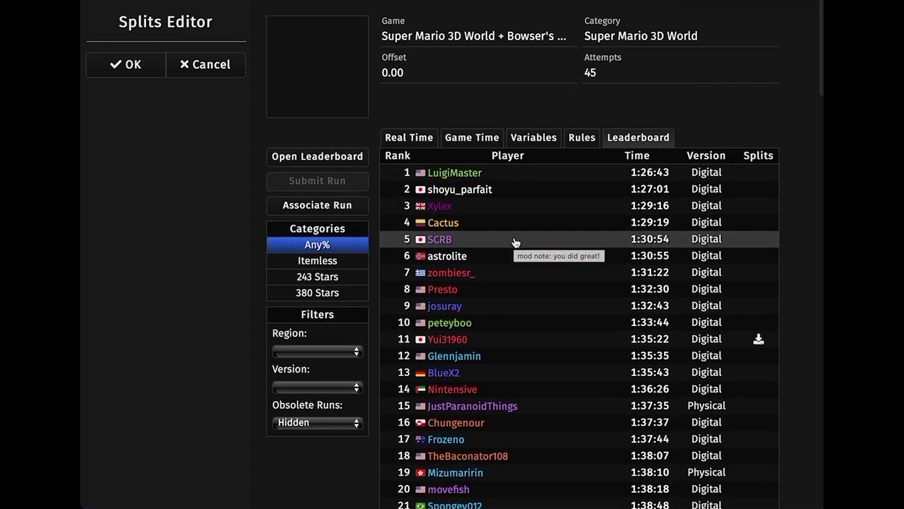
scroll(551, 233, down, 4)
click(758, 192)
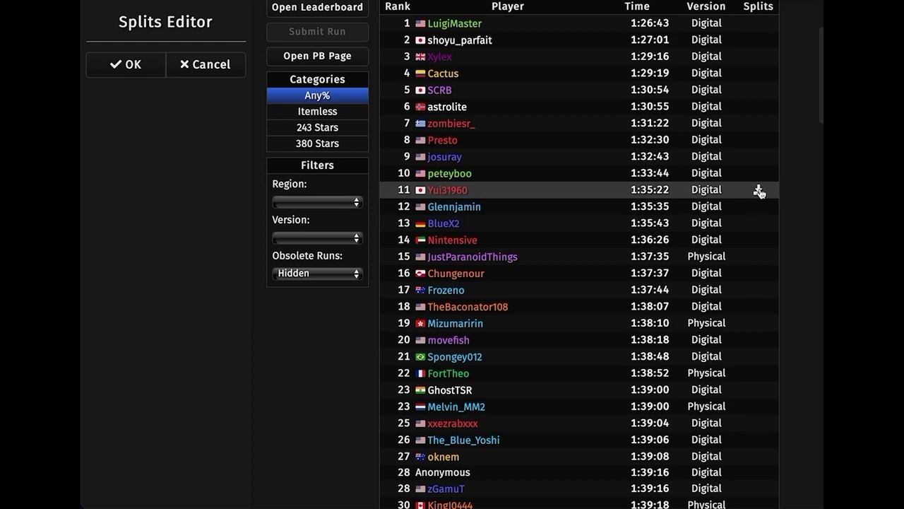
scroll(759, 193, down, 5)
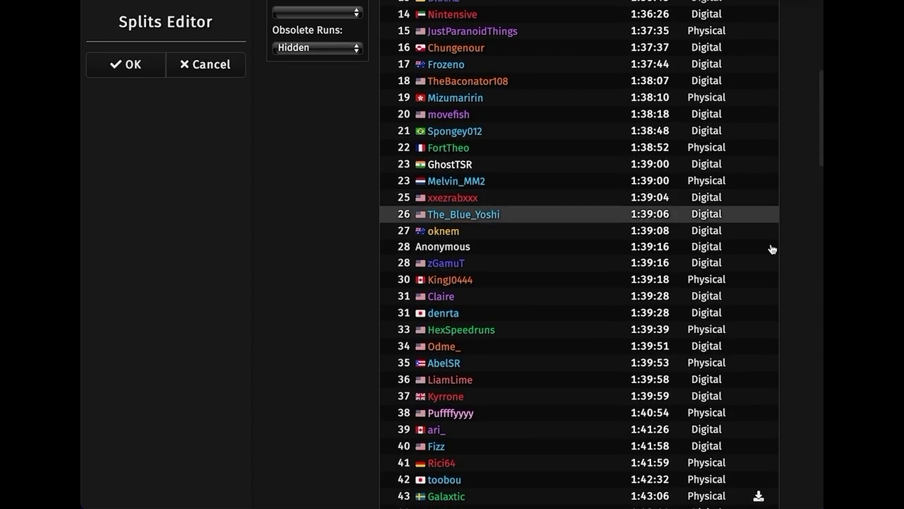
scroll(769, 318, up, 8)
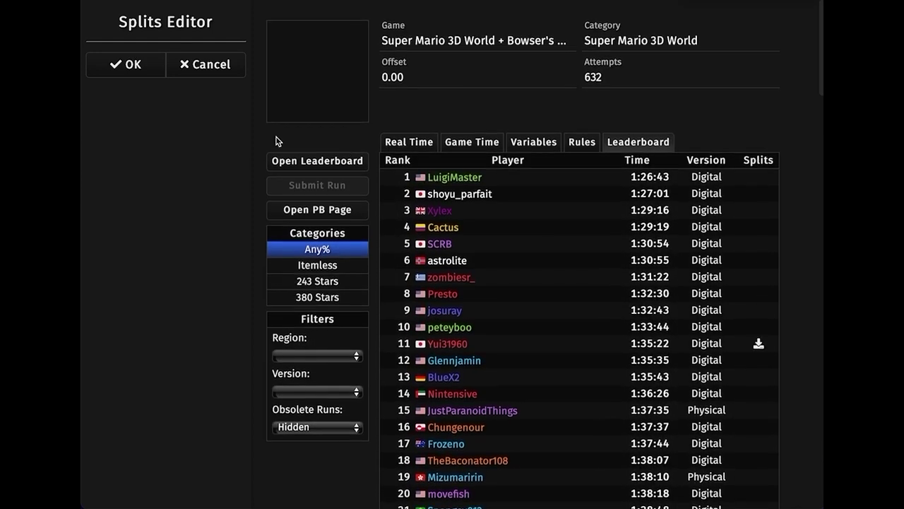
Accept the loaded leaderboard splits and add an entry to the splits list
click(135, 65)
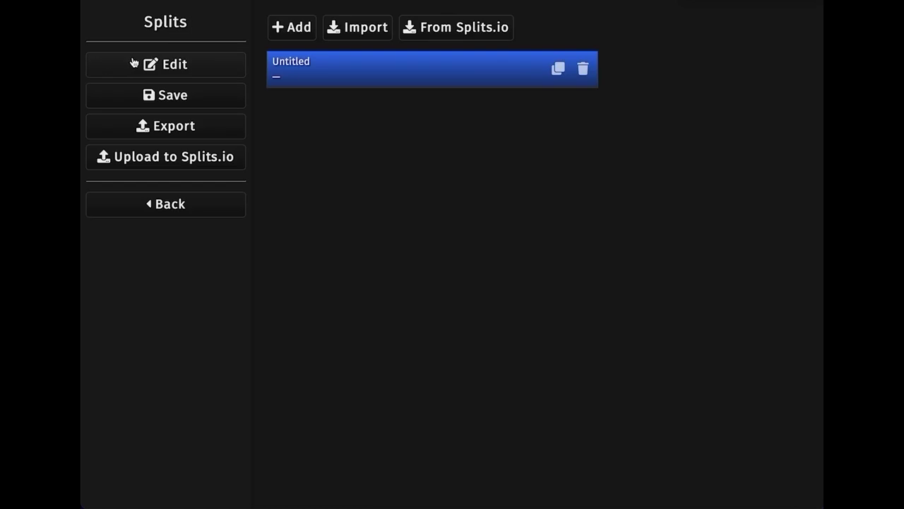
click(296, 33)
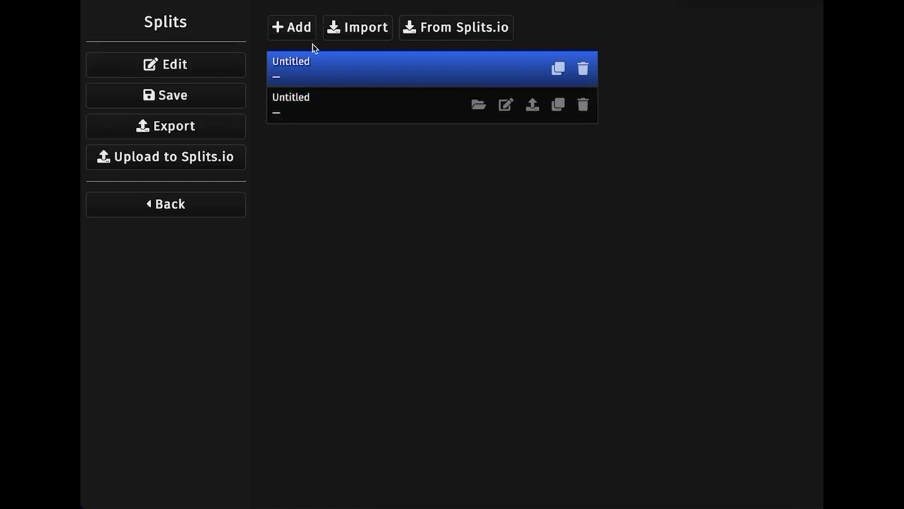
Examine the segments of the loaded Super Mario 3D World splits in the editor and return to the splits list
click(188, 67)
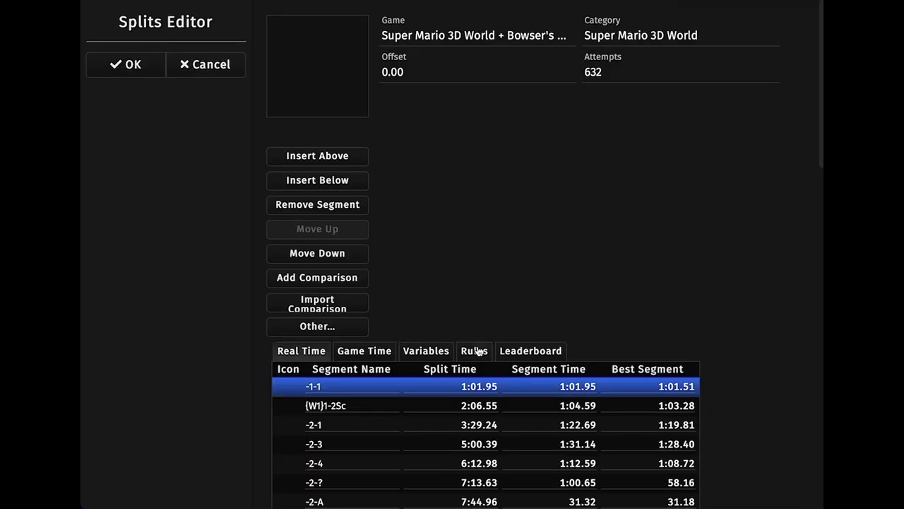
scroll(477, 352, down, 5)
scroll(476, 351, up, 5)
scroll(476, 351, down, 1)
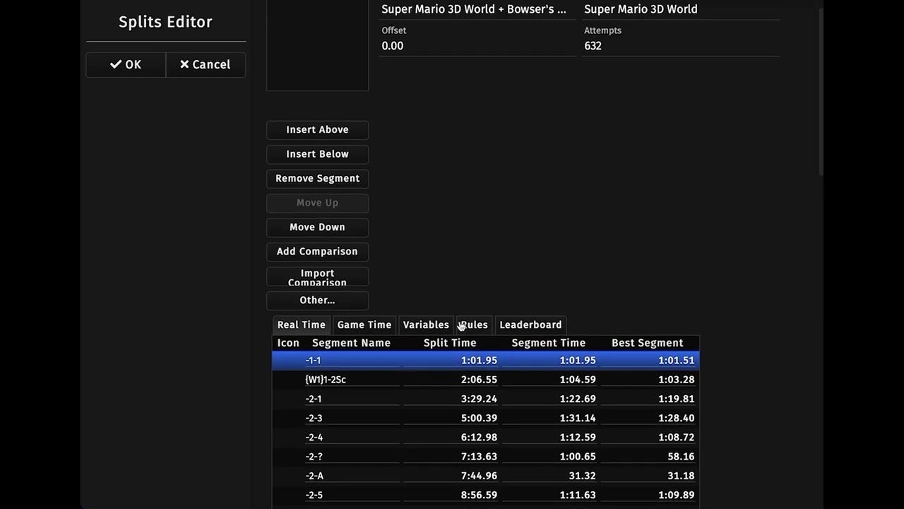
scroll(460, 324, down, 15)
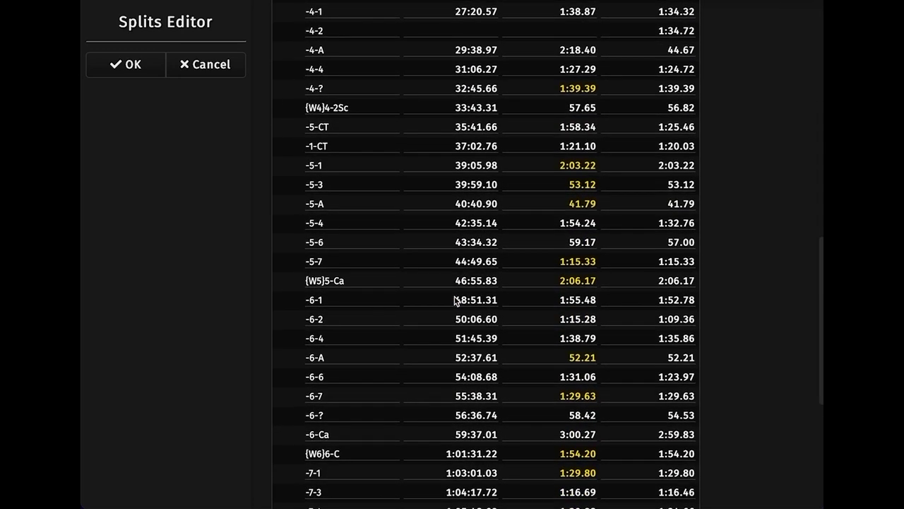
click(153, 68)
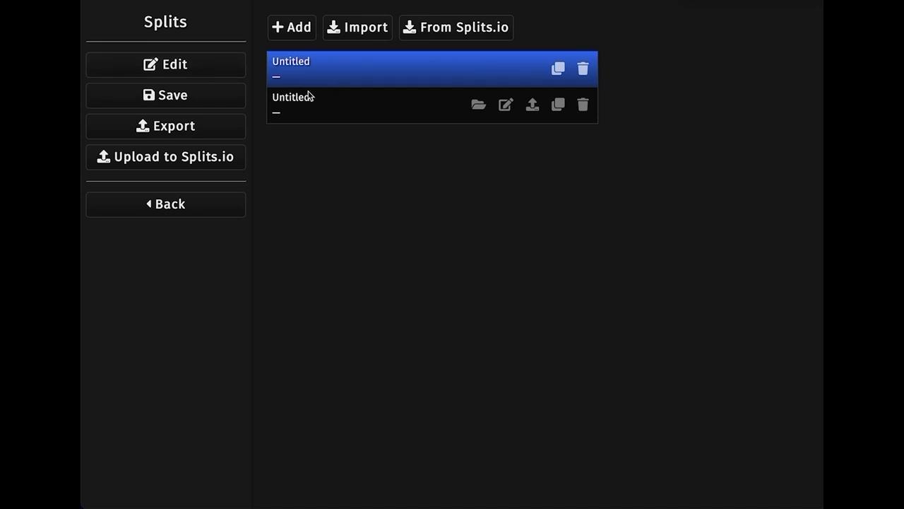
Add another entry to the splits list and check the selected splits in the editor
click(292, 27)
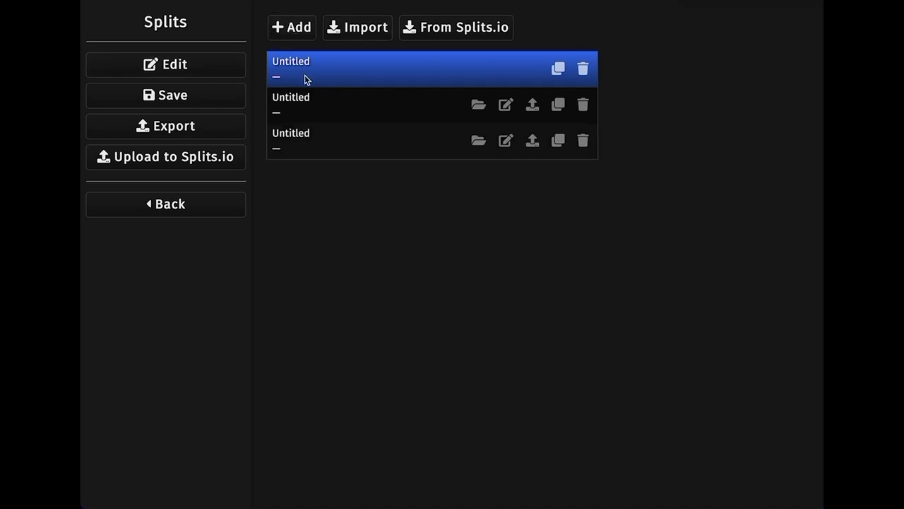
click(201, 67)
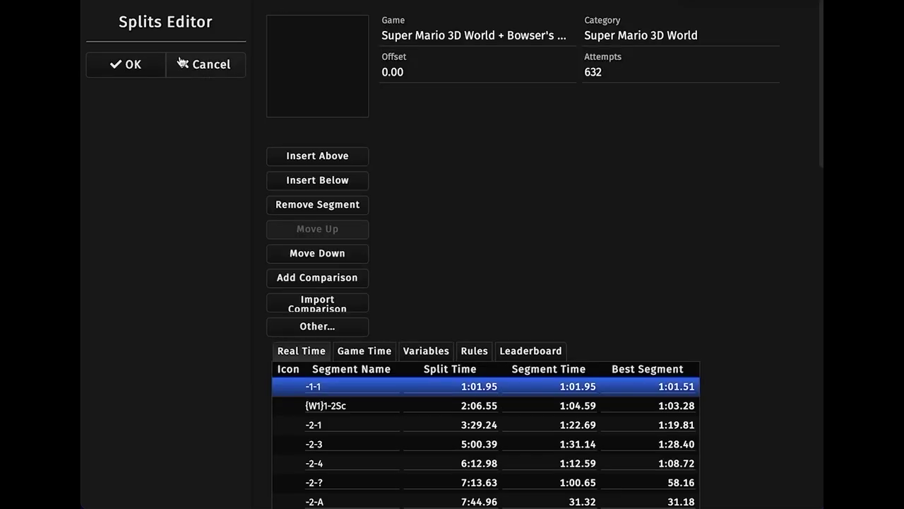
click(182, 64)
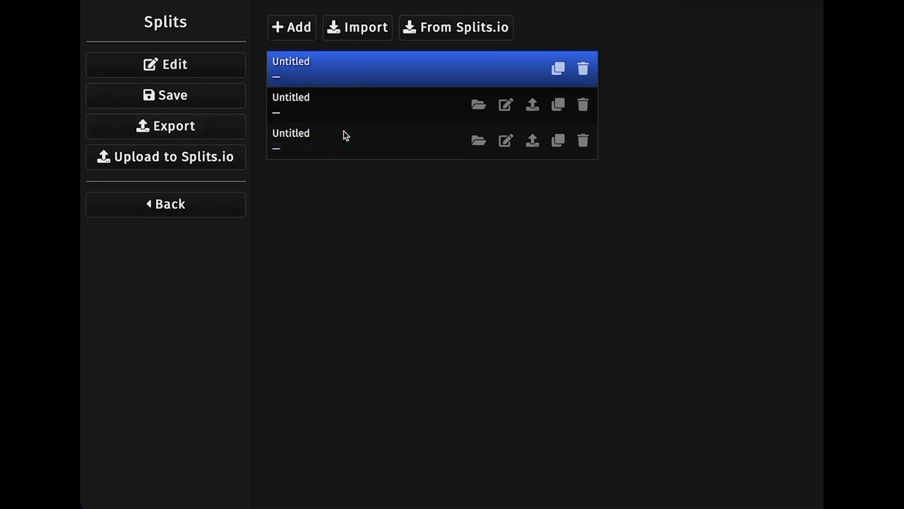
Open the third entry of the splits list and split the running "world two" segment
click(477, 141)
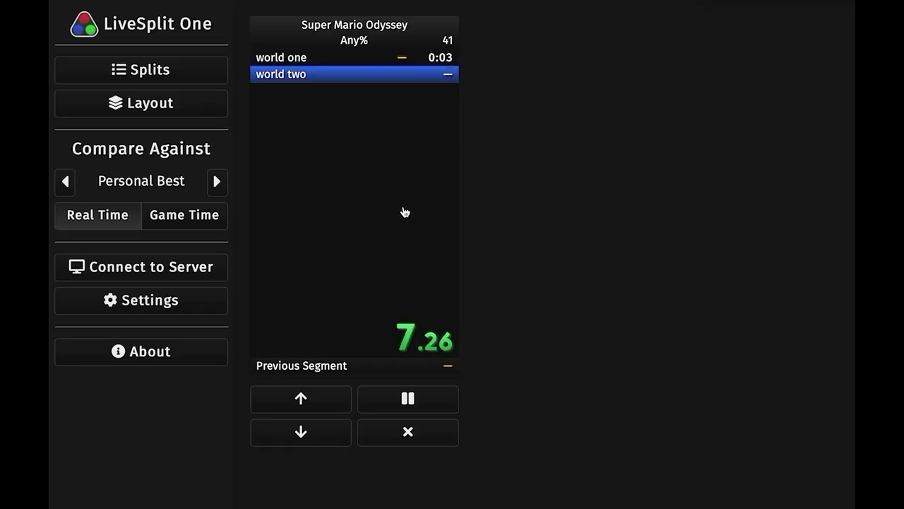
click(400, 216)
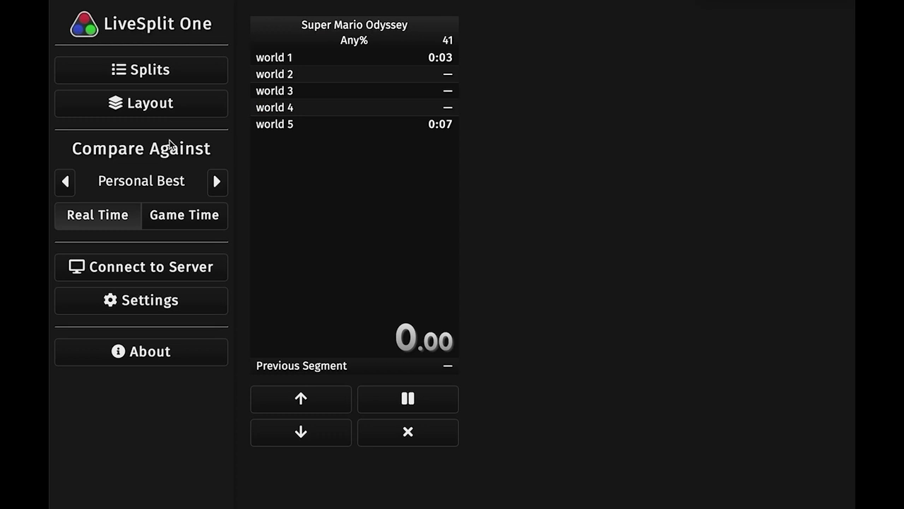
Open the layout for editing and examine the settings of the Splits, Timer, Previous Segment and Title components
click(152, 112)
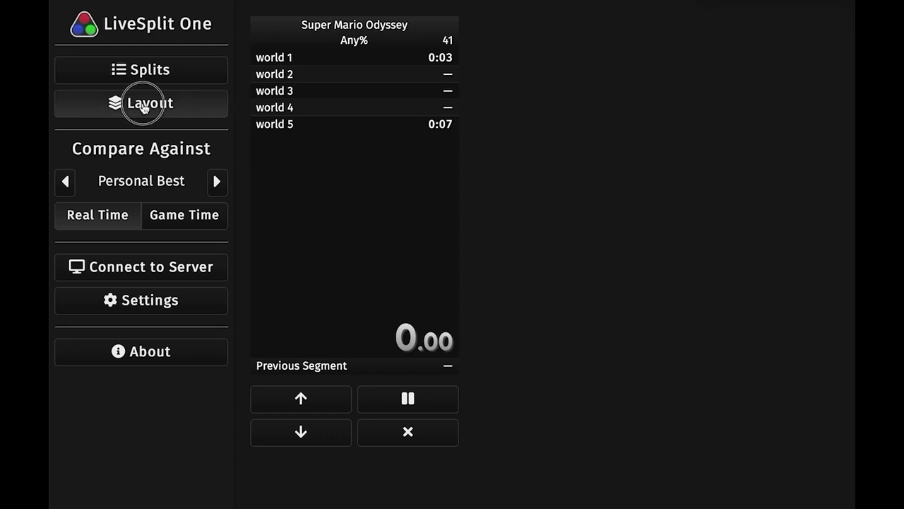
click(174, 69)
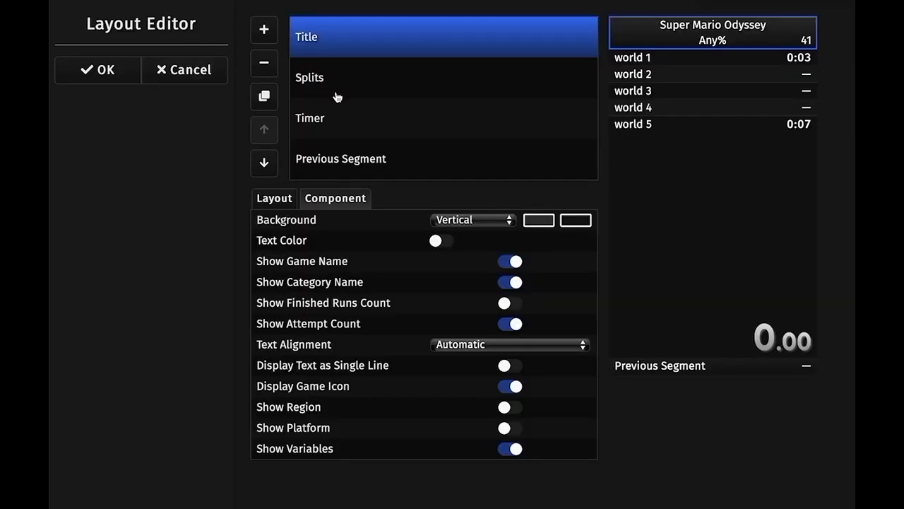
click(380, 88)
click(416, 126)
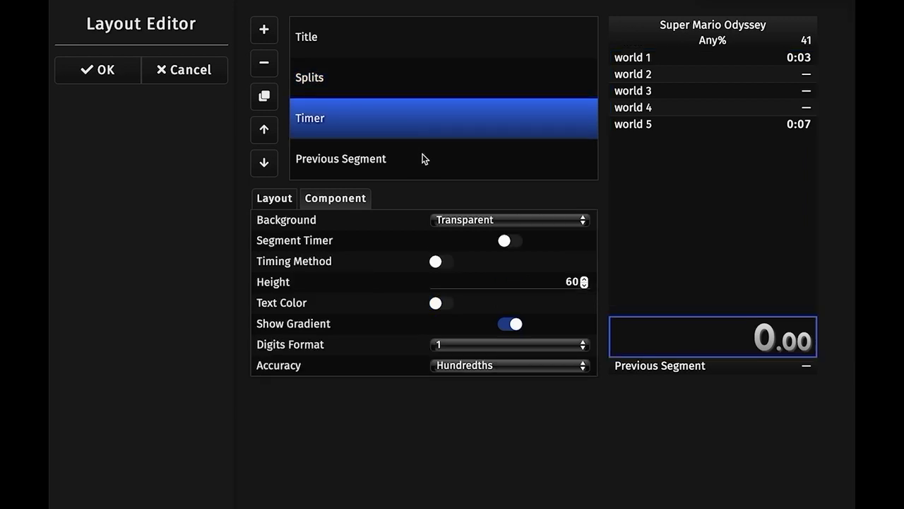
click(424, 157)
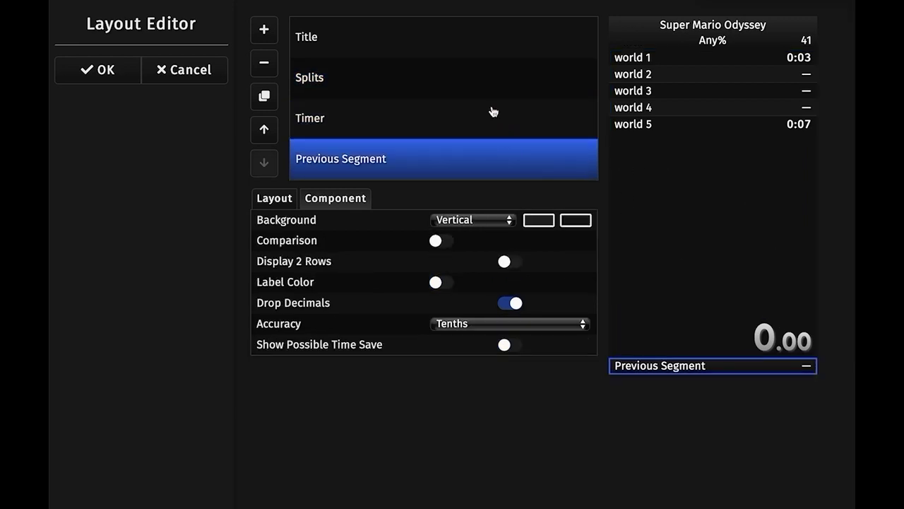
click(345, 43)
Add a Graph component and a PB Chance component to the layout
click(264, 29)
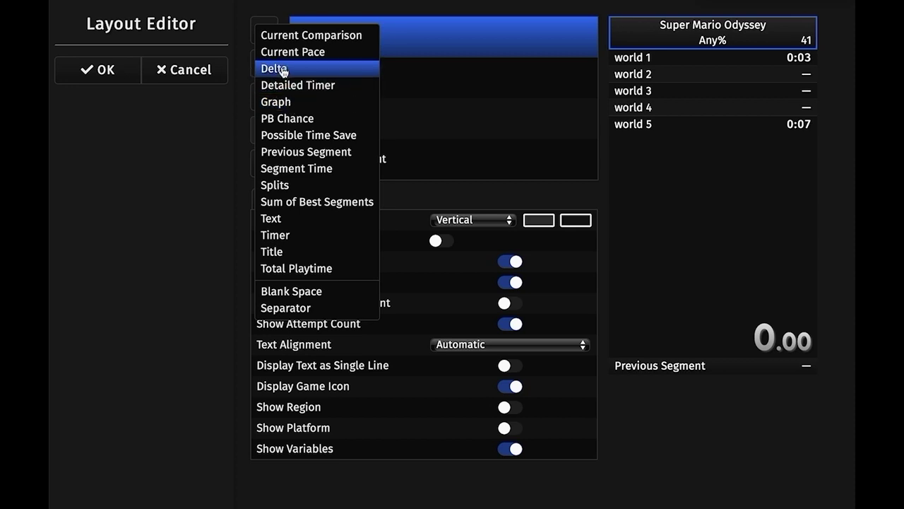
click(291, 102)
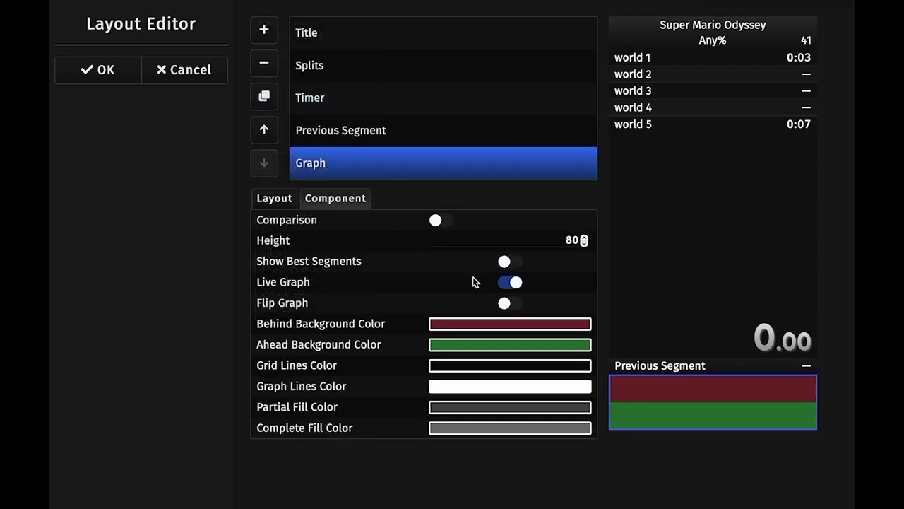
click(375, 131)
click(264, 30)
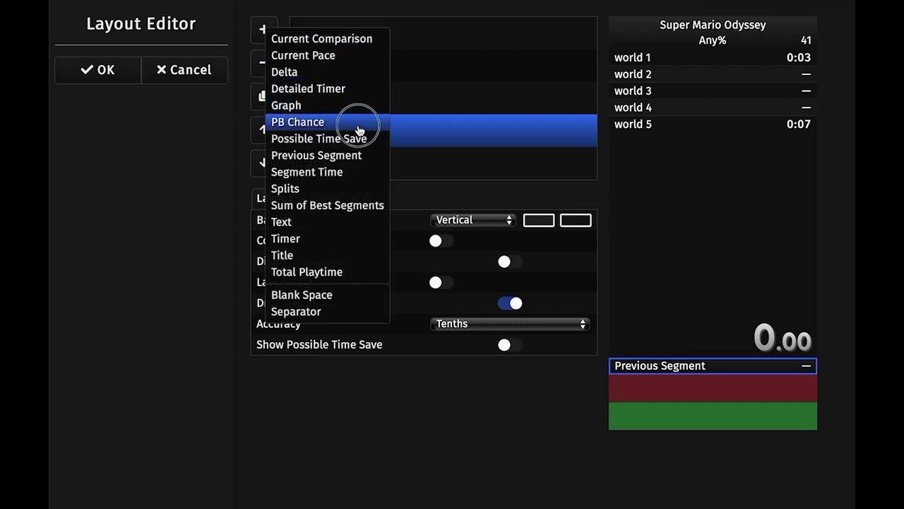
click(358, 123)
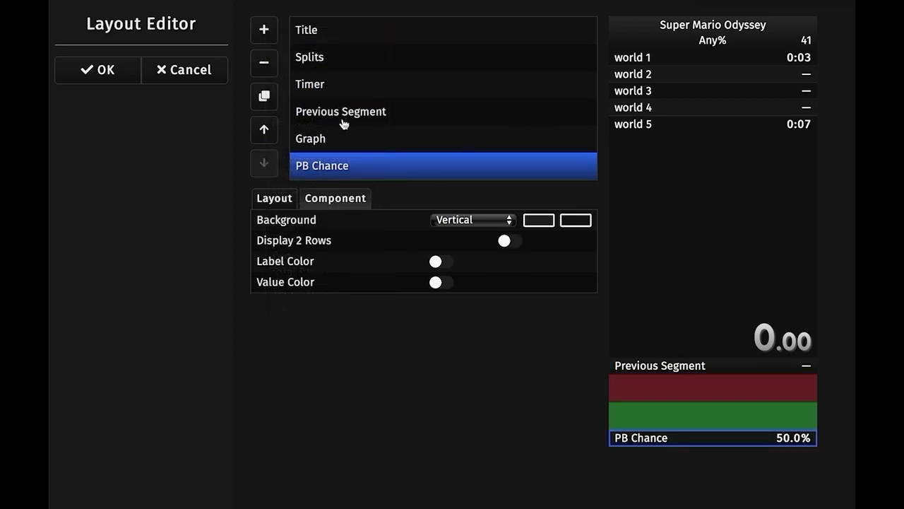
Reorder the layout components so that Graph comes below PB Chance
click(367, 137)
click(376, 162)
drag(359, 140, 359, 161)
Give the Title component a Plain background in fully opaque red (237, 2, 2)
click(307, 29)
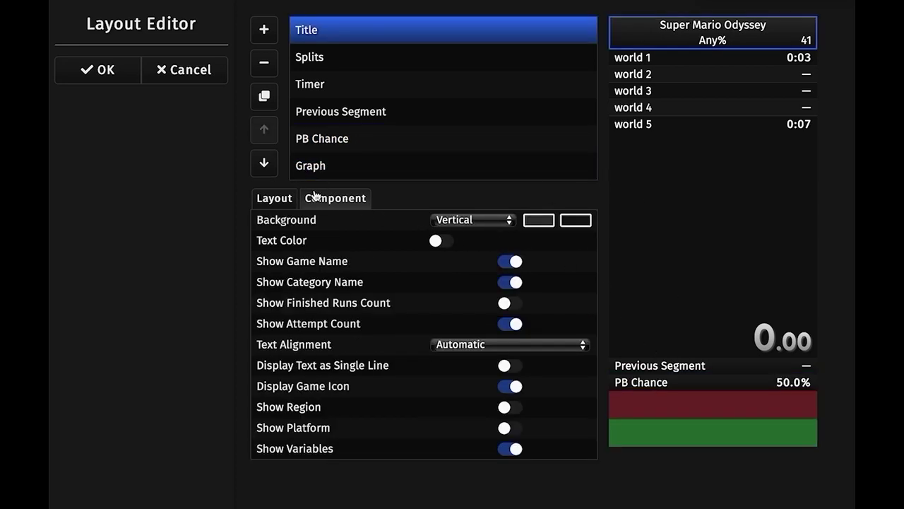
click(275, 197)
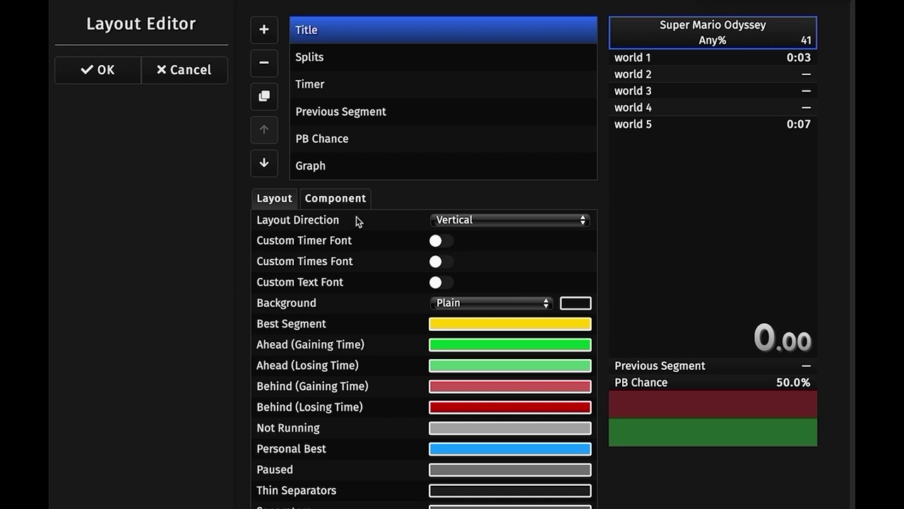
click(338, 200)
click(473, 220)
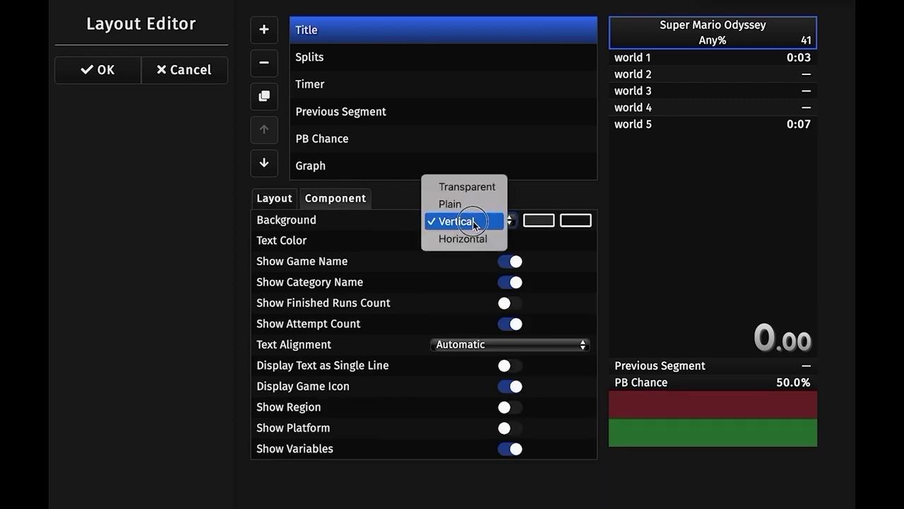
click(470, 204)
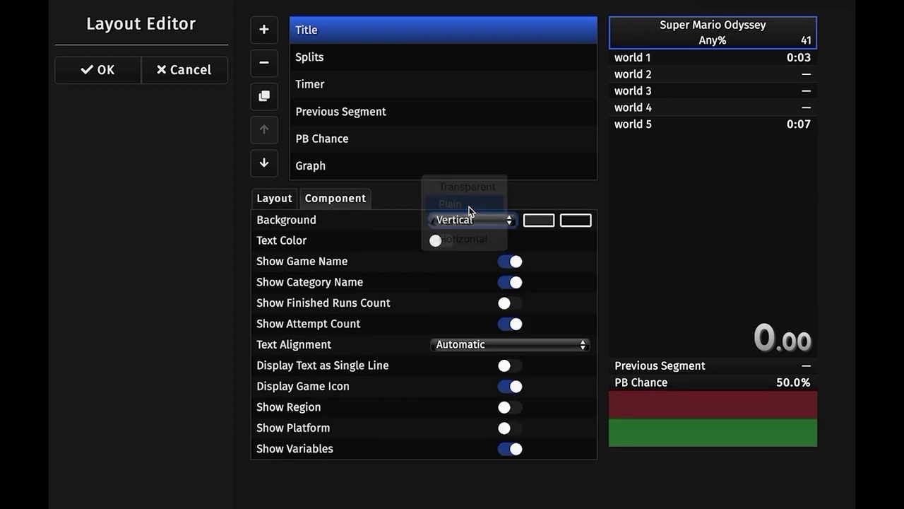
click(577, 224)
click(579, 241)
drag(579, 240, 653, 237)
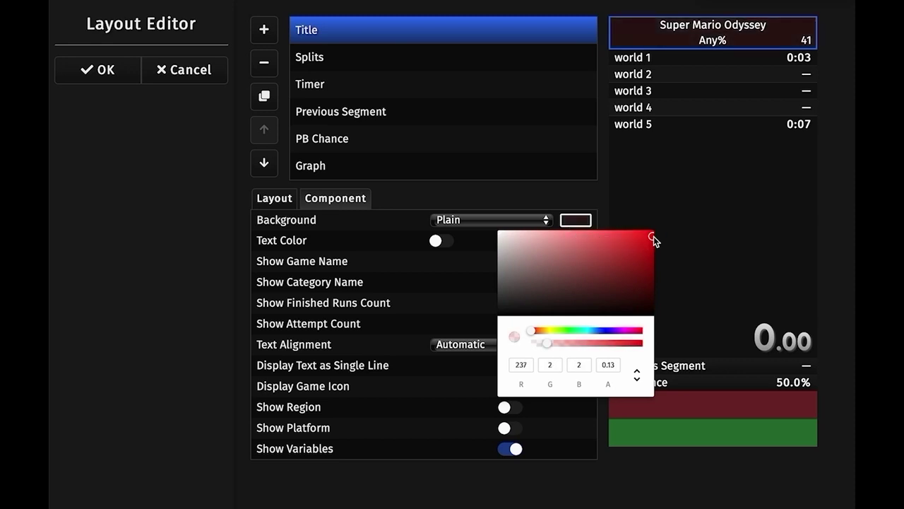
drag(603, 344, 671, 342)
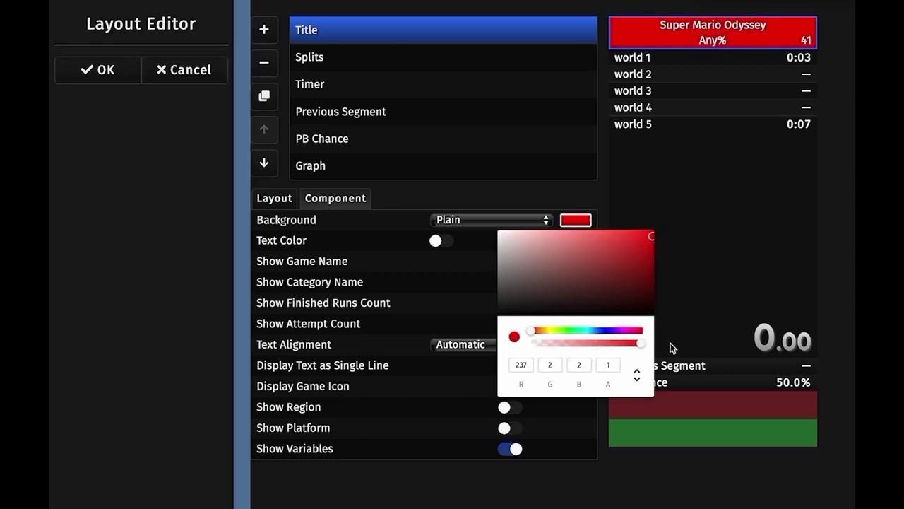
click(473, 185)
Give the Splits component a Vertical gradient background with fully opaque red (202, 35, 35) as its first color
click(394, 55)
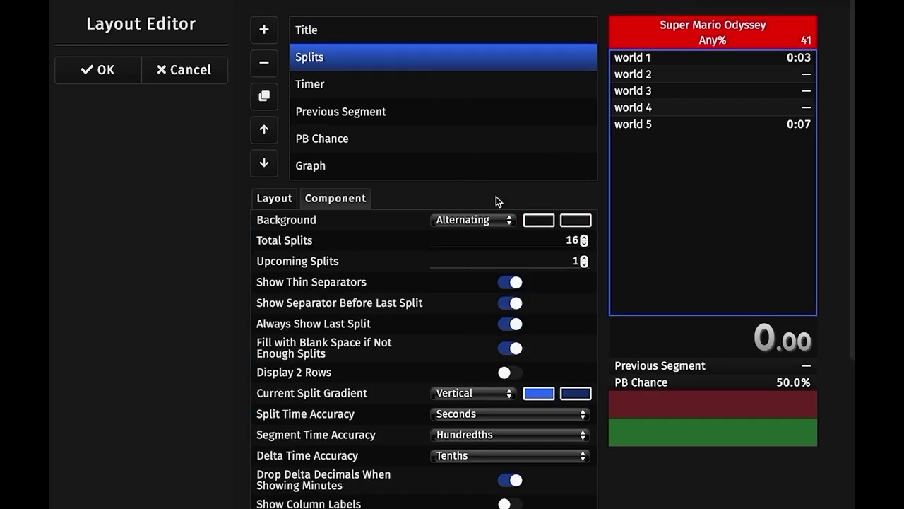
click(494, 219)
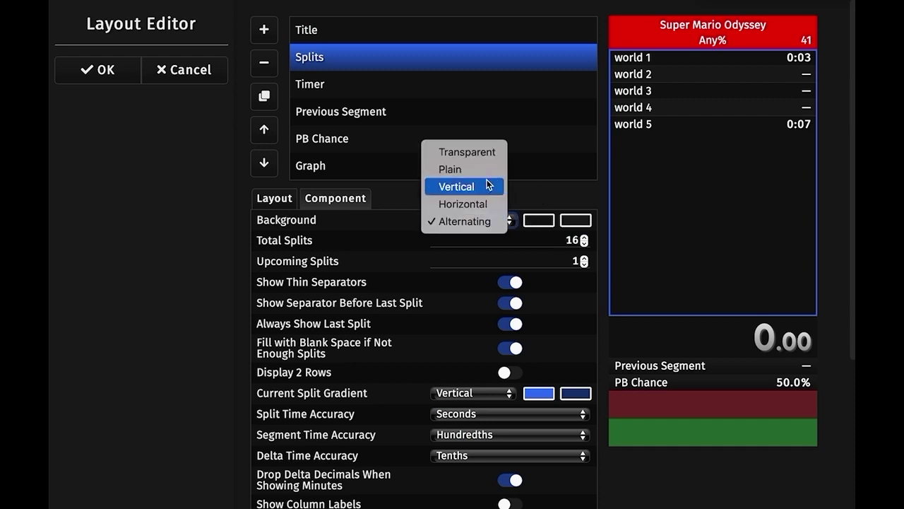
click(483, 188)
click(539, 220)
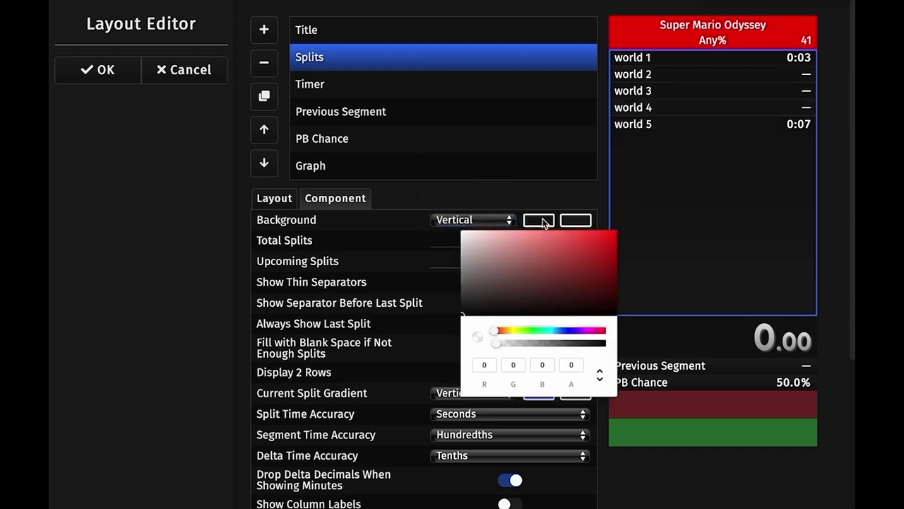
click(592, 244)
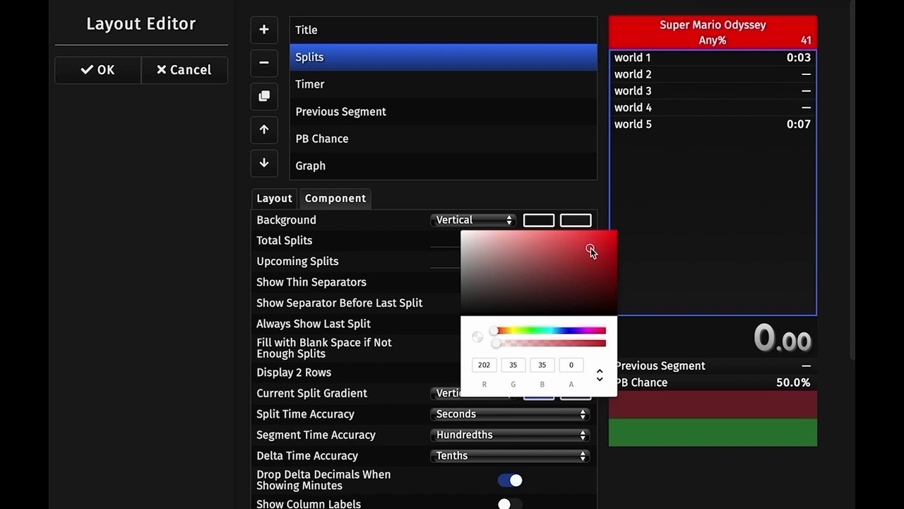
click(592, 342)
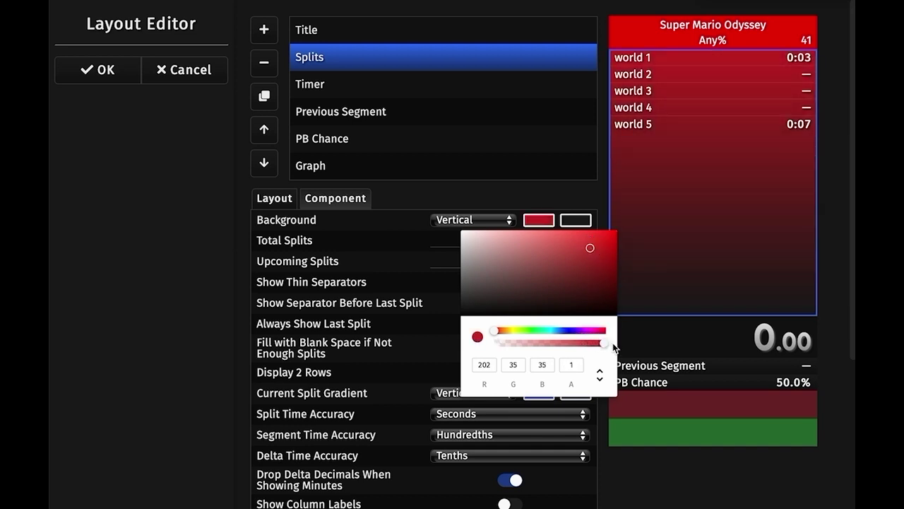
click(466, 197)
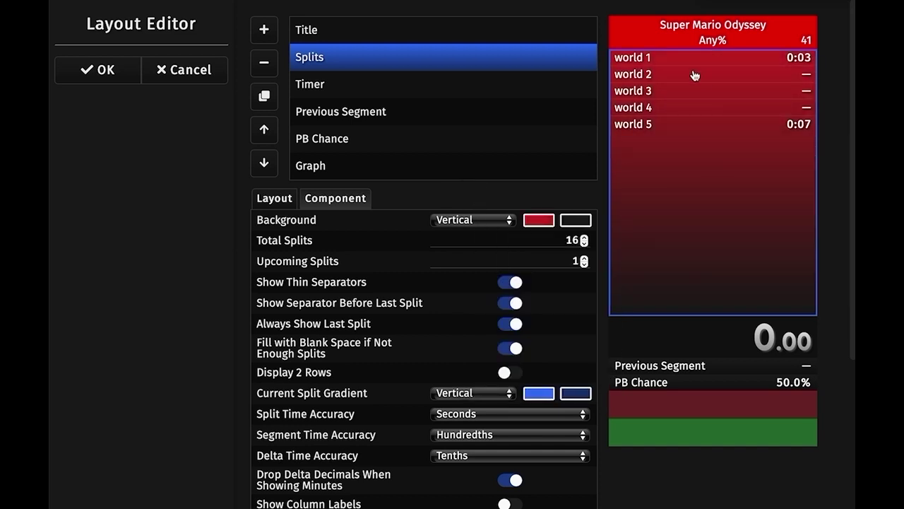
Give the Timer component a Vertical gradient background with a nearly transparent red as its first color
click(373, 86)
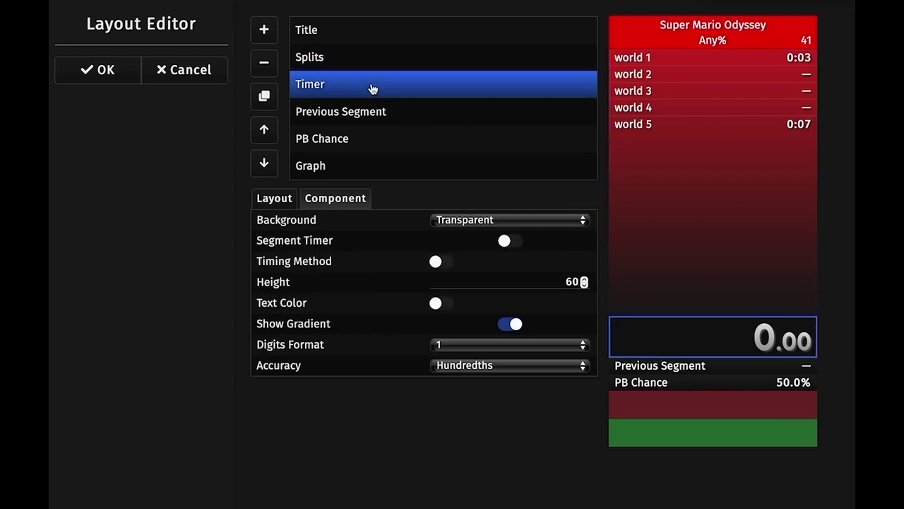
click(521, 219)
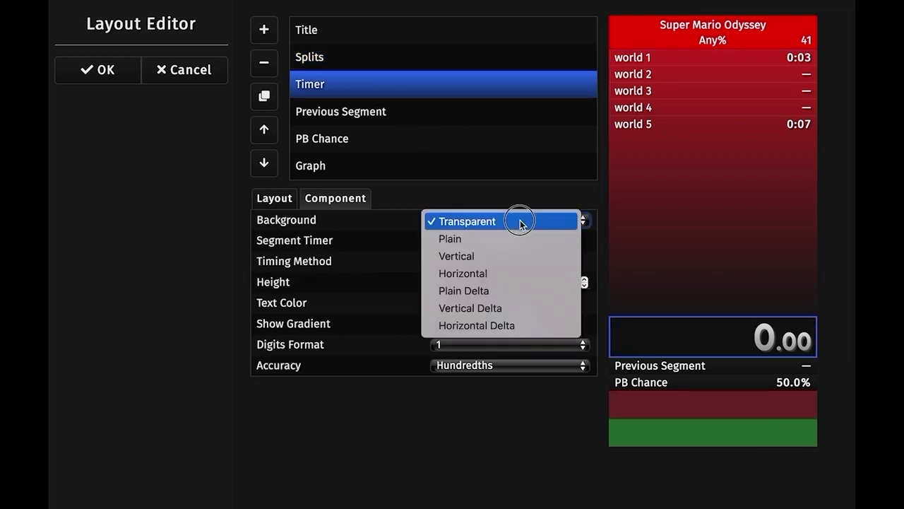
click(526, 260)
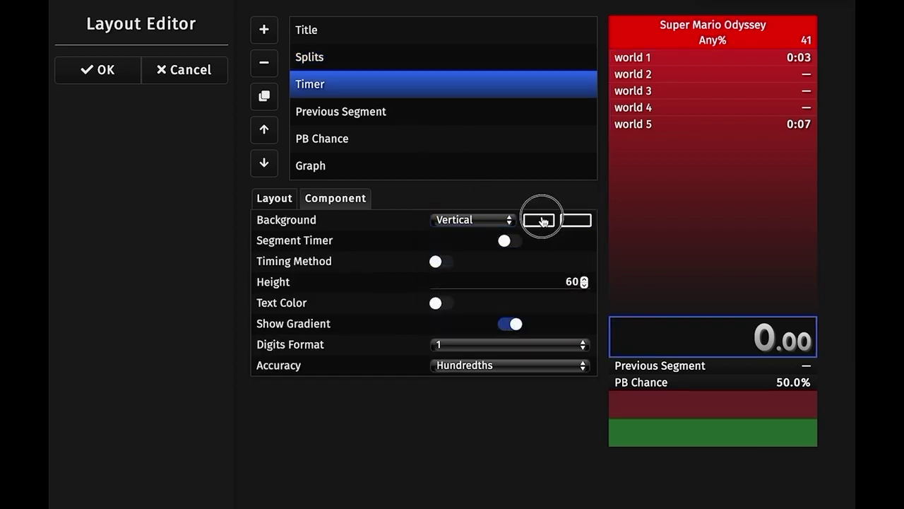
click(551, 221)
mouse_move(588, 247)
mouse_down()
mouse_move(575, 256)
mouse_move(597, 251)
mouse_up()
drag(563, 346, 501, 344)
click(495, 195)
Set the second color of the Timer component's Vertical gradient background to opaque magenta (224, 4, 243)
click(575, 221)
click(625, 331)
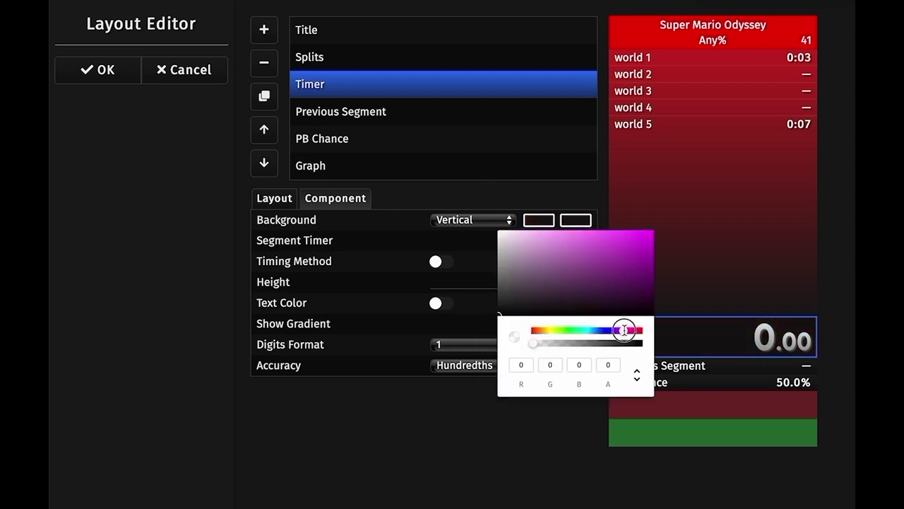
drag(626, 280, 651, 235)
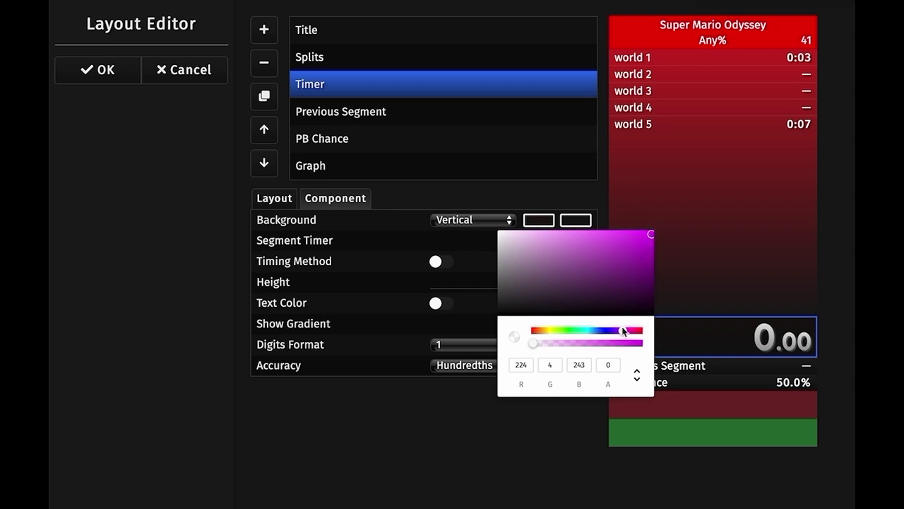
drag(622, 344, 640, 343)
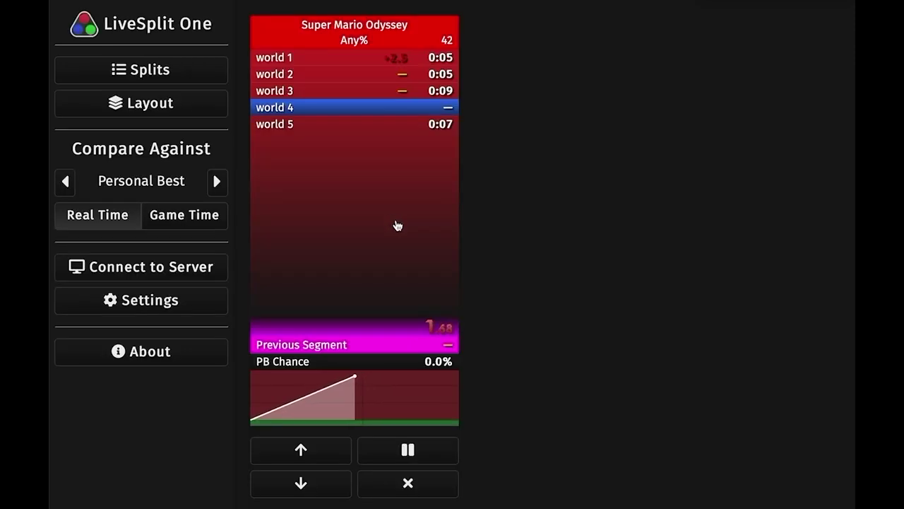
Record the splits for world 4 and world 5 to finish the current run, and reset the timer
click(402, 231)
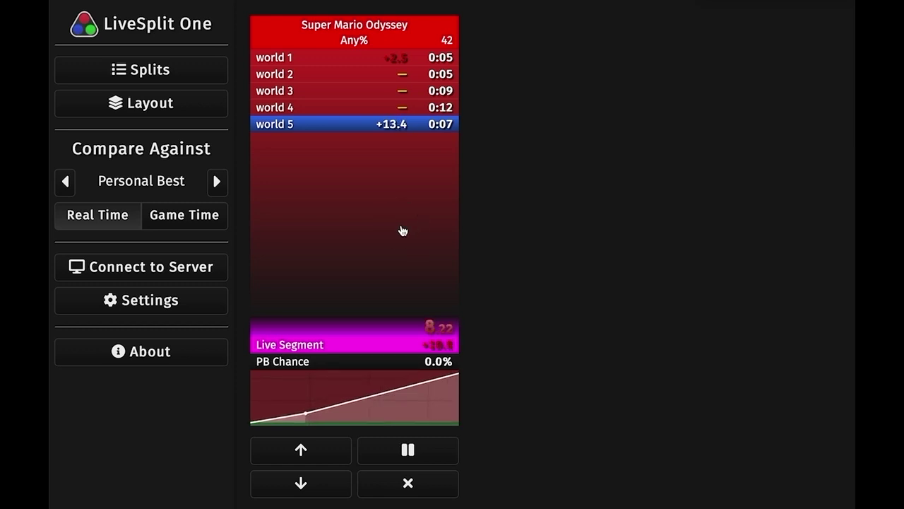
click(403, 231)
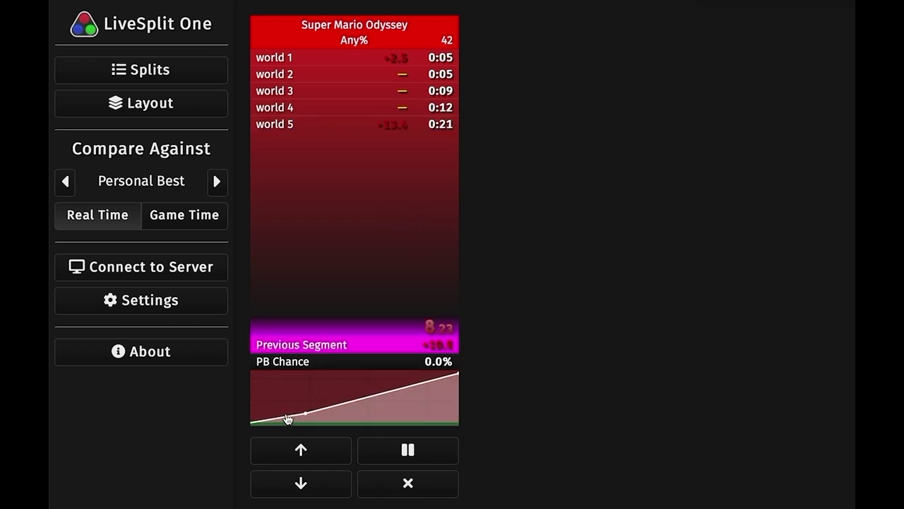
click(406, 481)
Start a new attempt and record the splits for world 1 and world 2
click(365, 218)
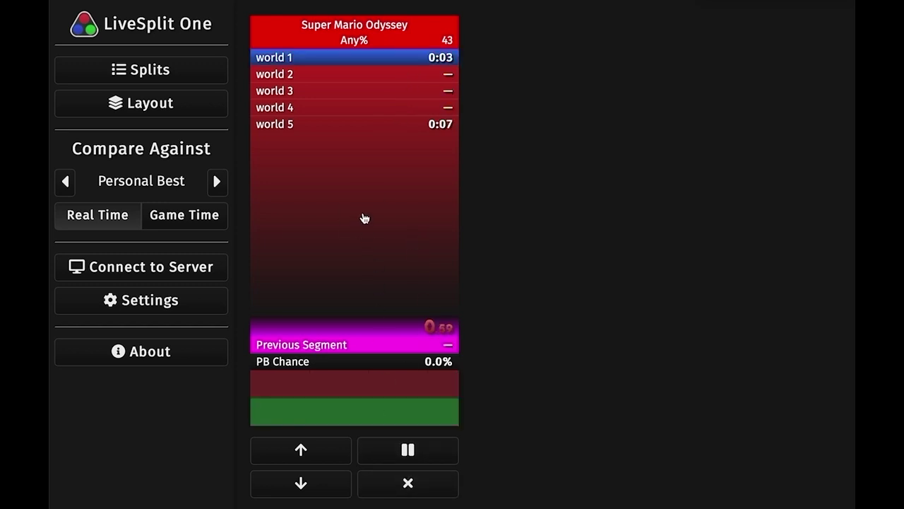
click(364, 219)
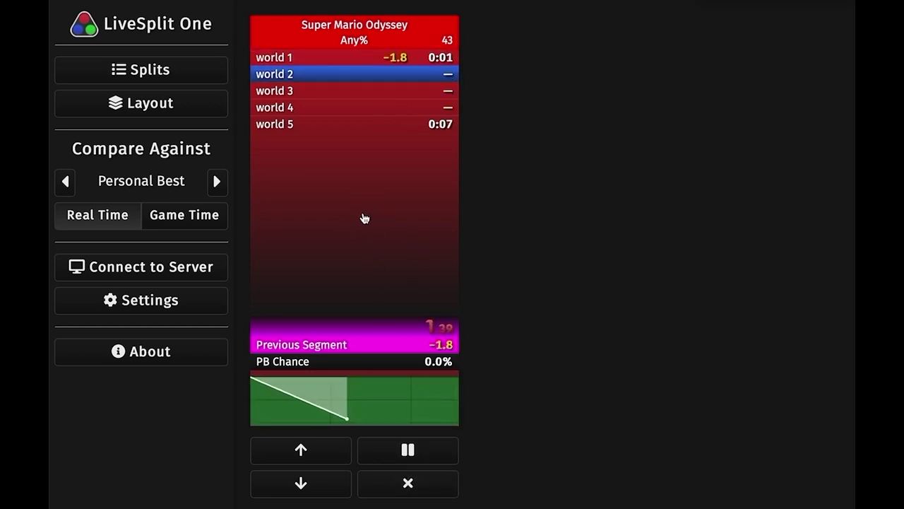
click(364, 218)
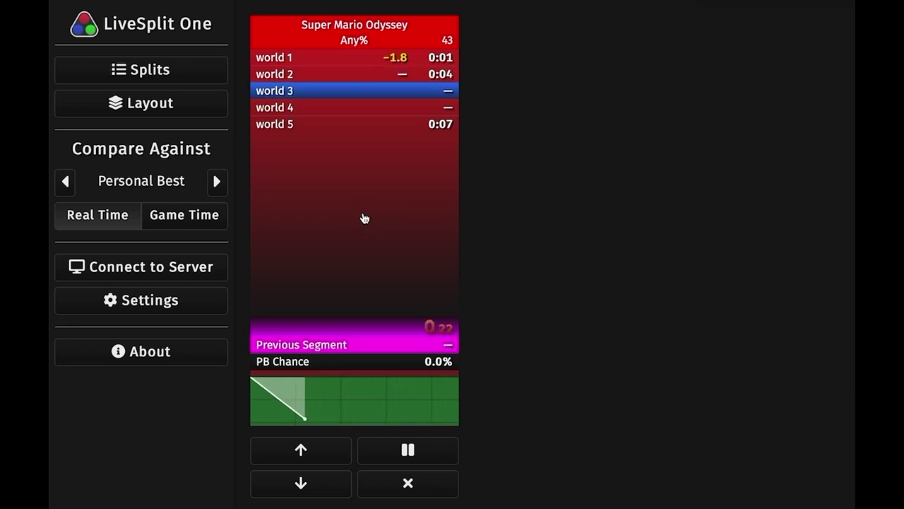